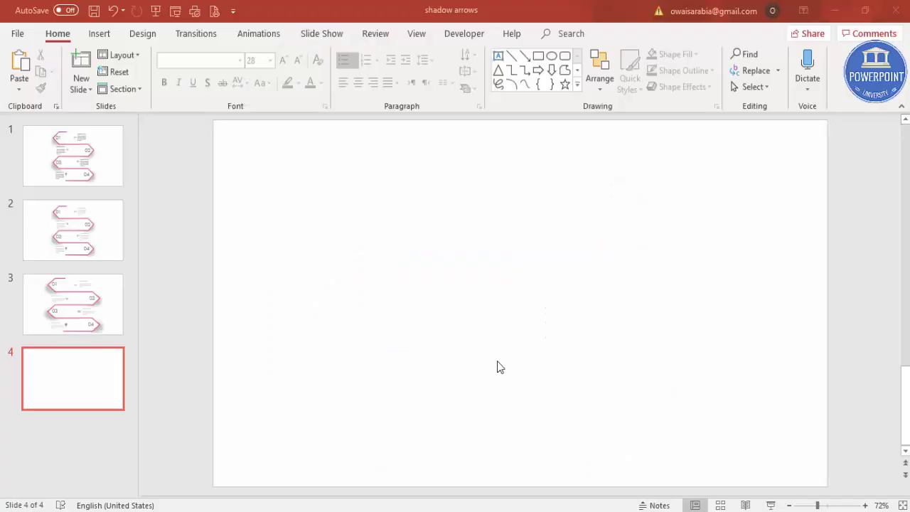
Step: Draw a pentagon arrow near the top of the slide and flip it horizontally to point left
{"action": "left_click", "coordinate": [100, 35]}
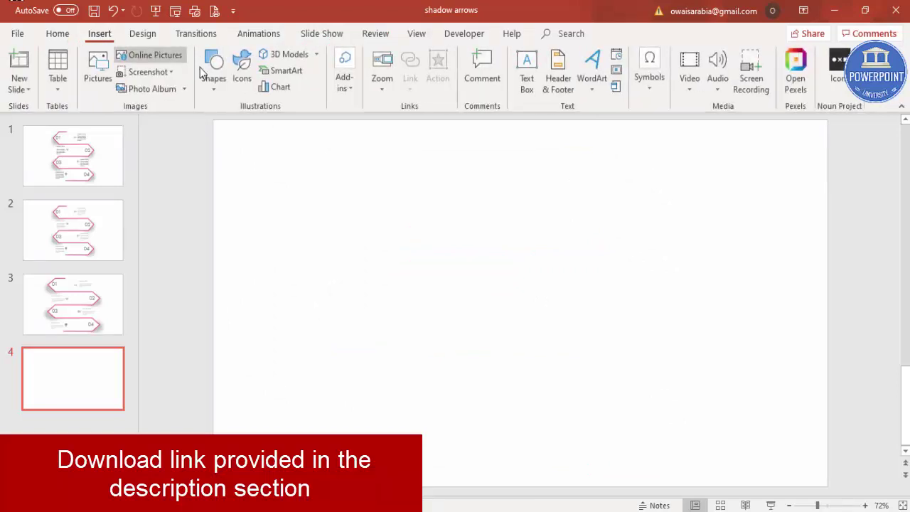
{"action": "left_click", "coordinate": [214, 79]}
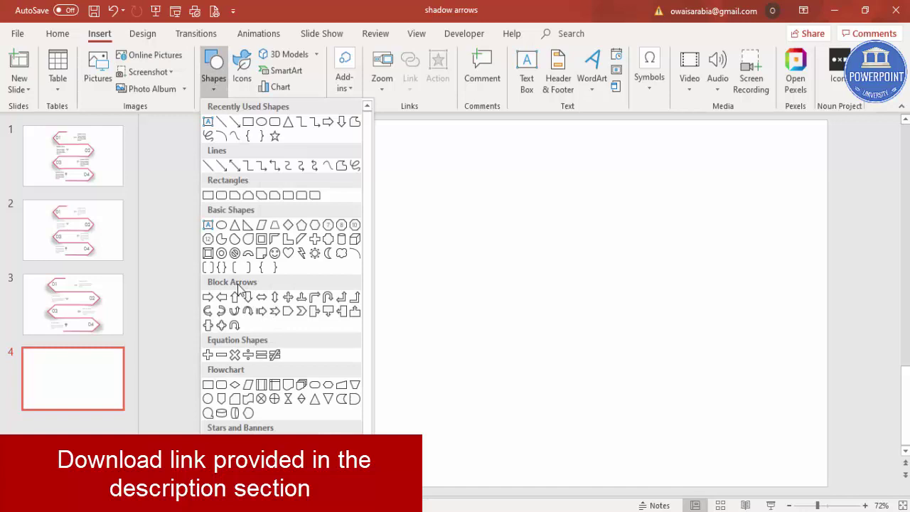
{"action": "left_click", "coordinate": [288, 312]}
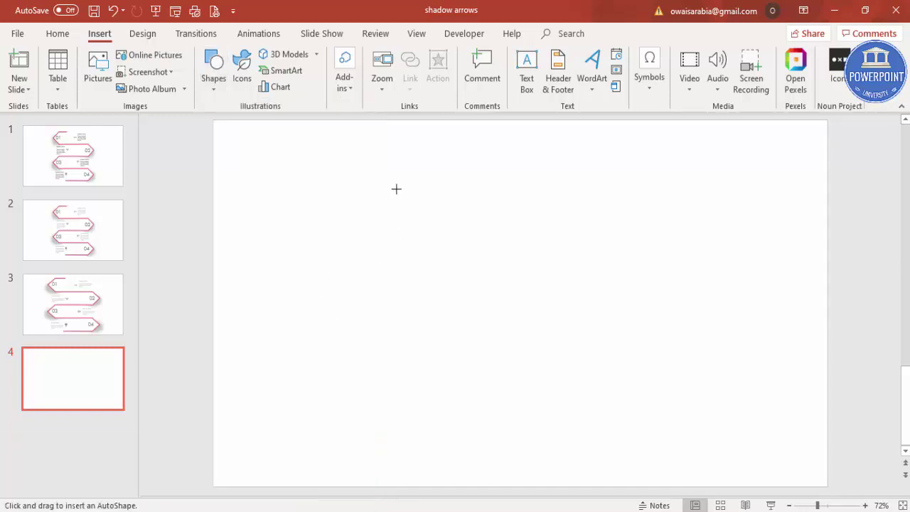
{"action": "left_click_drag", "start_coordinate": [401, 174], "coordinate": [652, 250]}
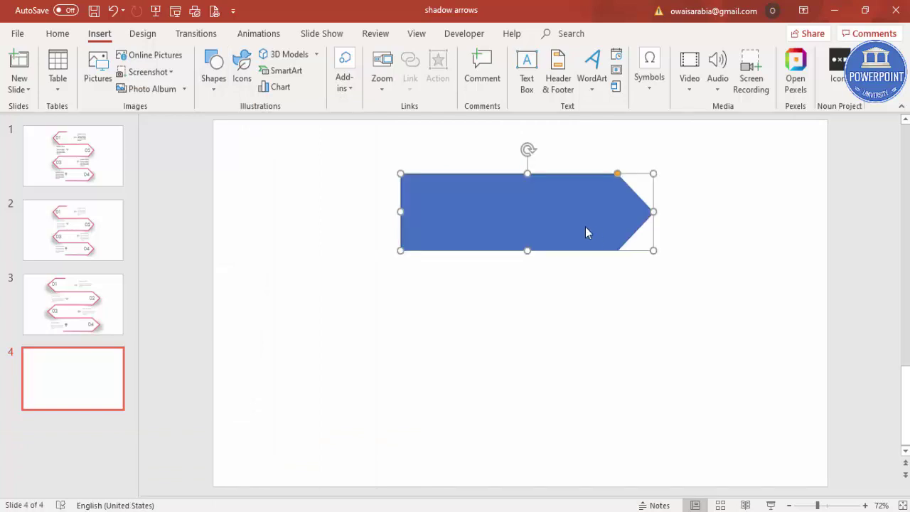
{"action": "left_click_drag", "start_coordinate": [587, 232], "coordinate": [549, 212]}
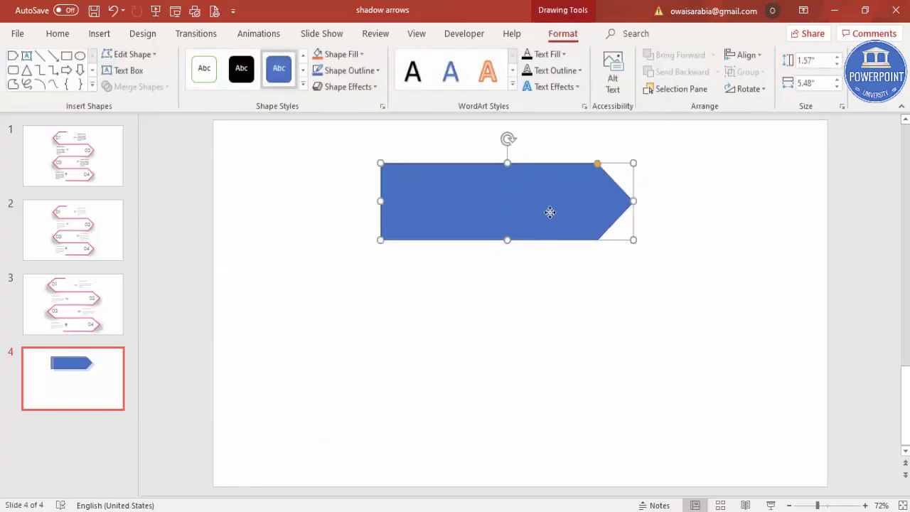
{"action": "left_click", "coordinate": [758, 90]}
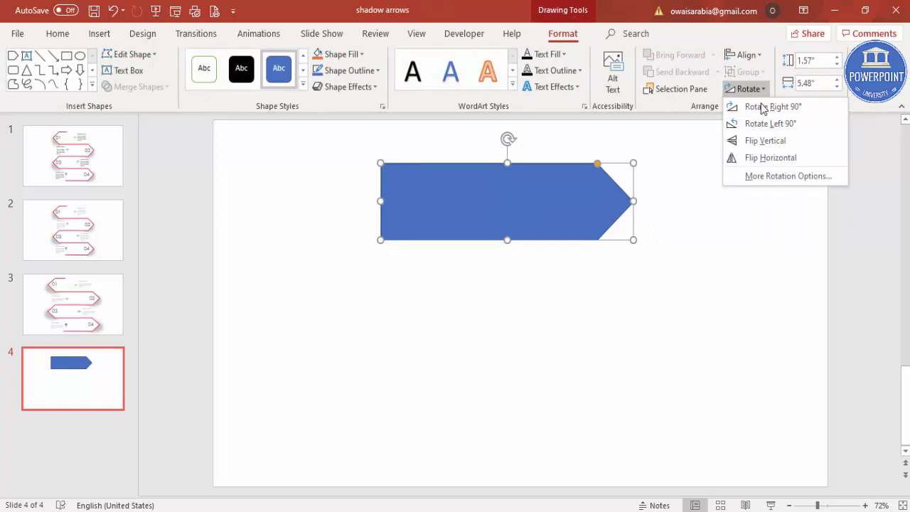
{"action": "left_click", "coordinate": [766, 159]}
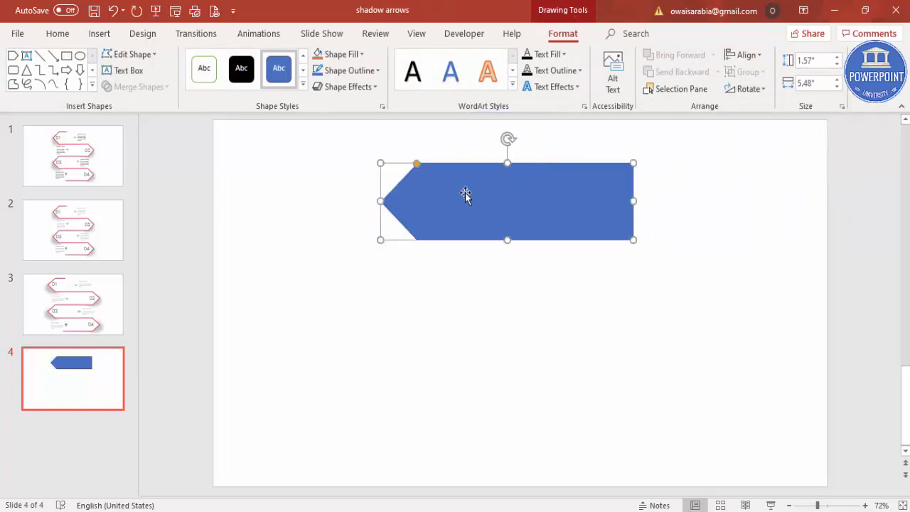
Step: Duplicate the arrow directly below and flip the copy to point right
{"action": "left_click_drag", "start_coordinate": [472, 231], "coordinate": [479, 298]}
{"action": "left_click", "coordinate": [752, 89]}
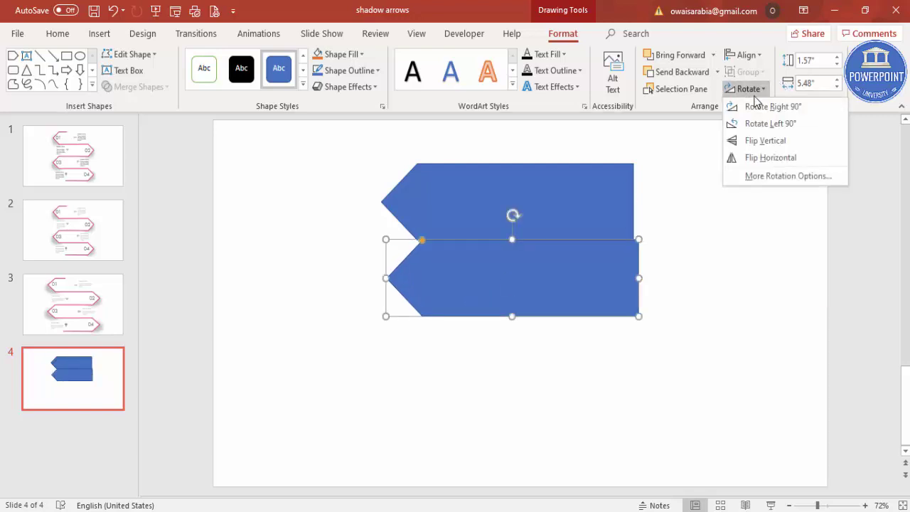
{"action": "left_click", "coordinate": [767, 159]}
{"action": "left_click_drag", "start_coordinate": [474, 306], "coordinate": [503, 296]}
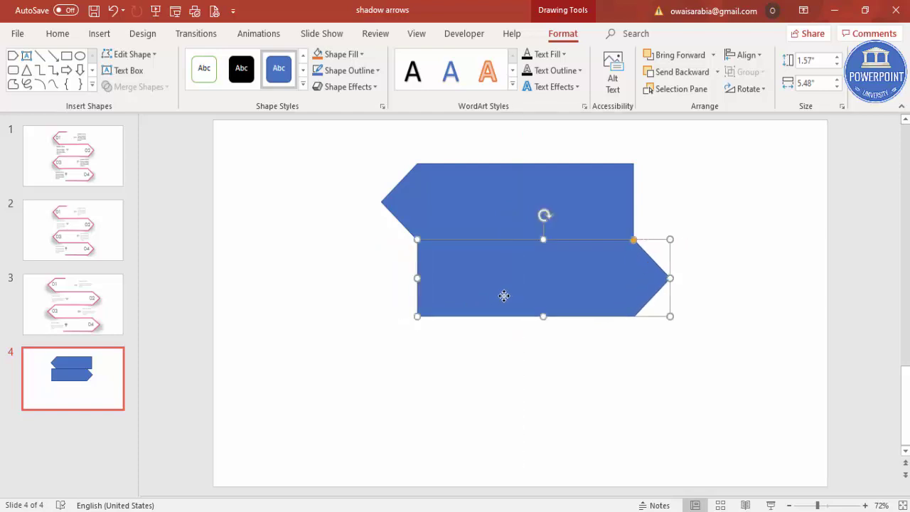
Step: Duplicate the arrow pair below the originals and select all four arrows
{"action": "left_click", "coordinate": [530, 186]}
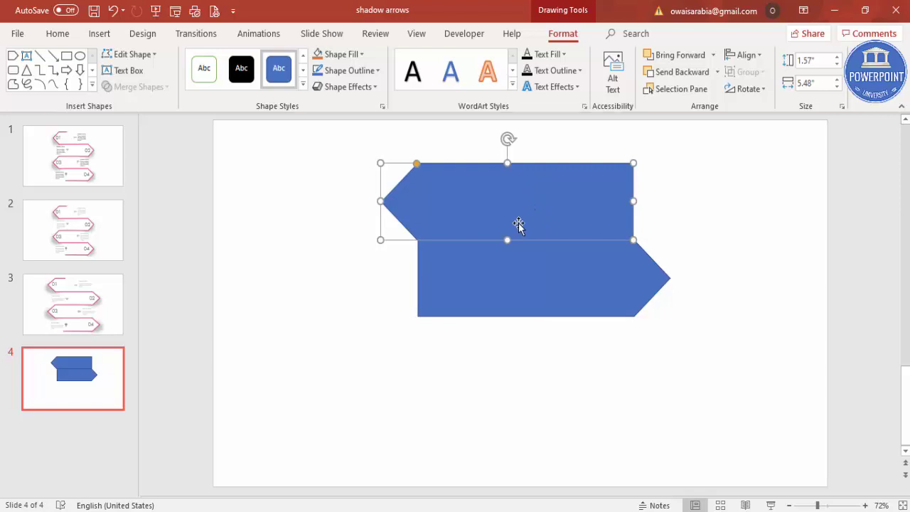
{"action": "left_click", "coordinate": [508, 277], "text": "shift"}
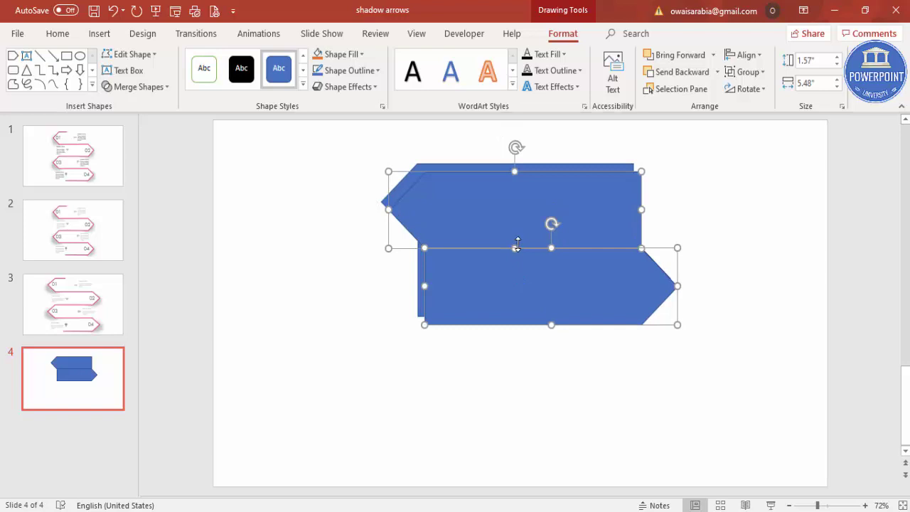
{"action": "left_click_drag", "start_coordinate": [539, 190], "coordinate": [542, 344]}
{"action": "left_click", "coordinate": [696, 320]}
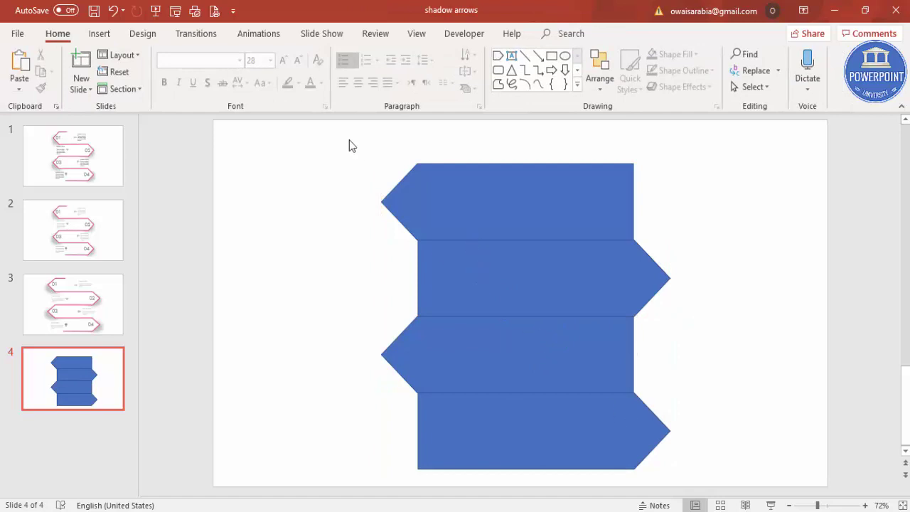
{"action": "mouse_move", "coordinate": [333, 132]}
{"action": "left_mouse_down"}
{"action": "mouse_move", "coordinate": [669, 483]}
{"action": "mouse_move", "coordinate": [727, 493]}
{"action": "left_mouse_up"}
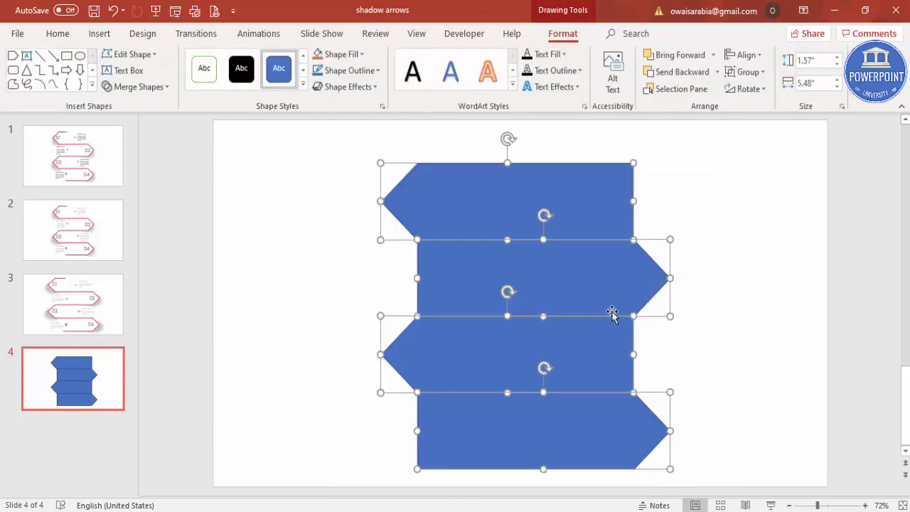
Step: Select all four arrows and set their fill to No fill in Format Object
{"action": "left_click", "coordinate": [687, 339]}
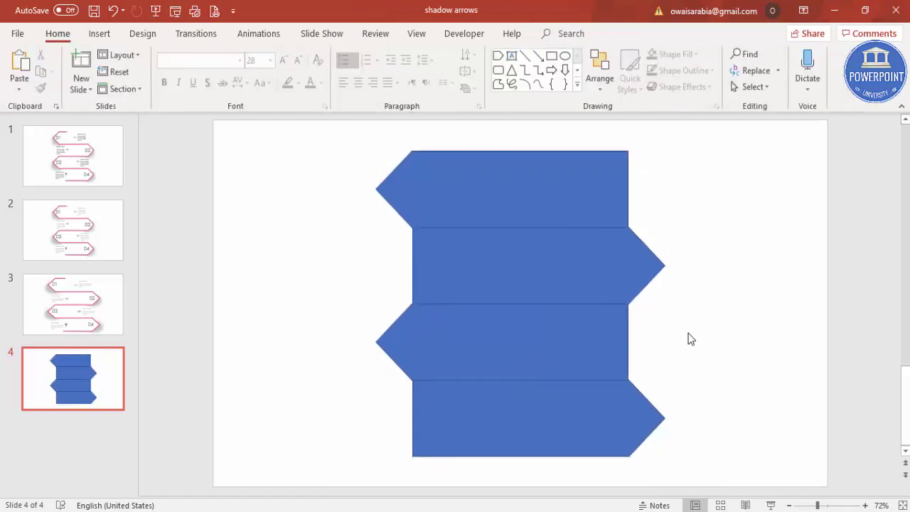
{"action": "left_click", "coordinate": [548, 411]}
{"action": "left_click", "coordinate": [507, 349], "text": "shift"}
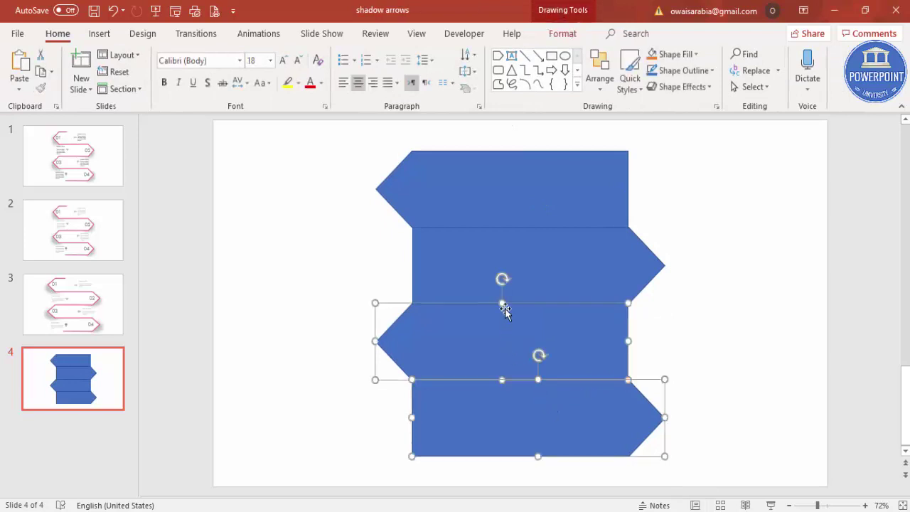
{"action": "left_click", "coordinate": [481, 256], "text": "shift"}
{"action": "left_click", "coordinate": [476, 206], "text": "shift"}
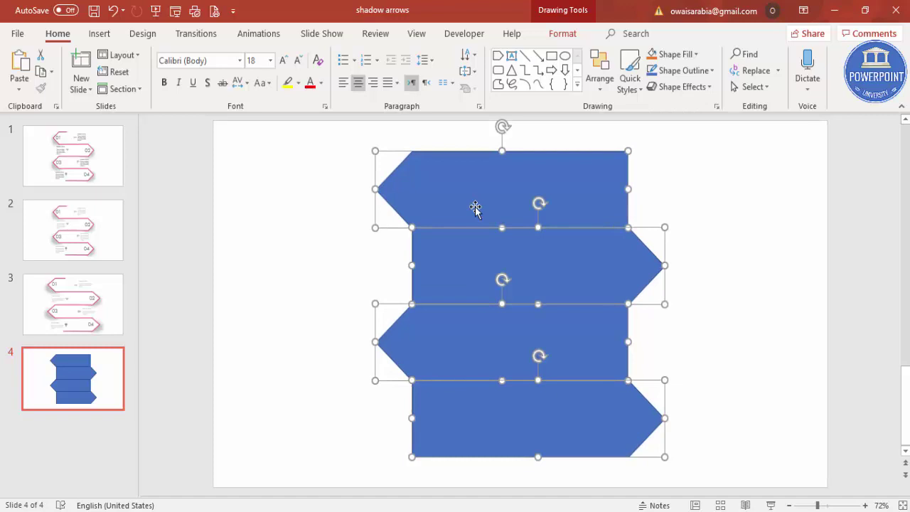
{"action": "right_click", "coordinate": [475, 208]}
{"action": "left_click", "coordinate": [530, 414]}
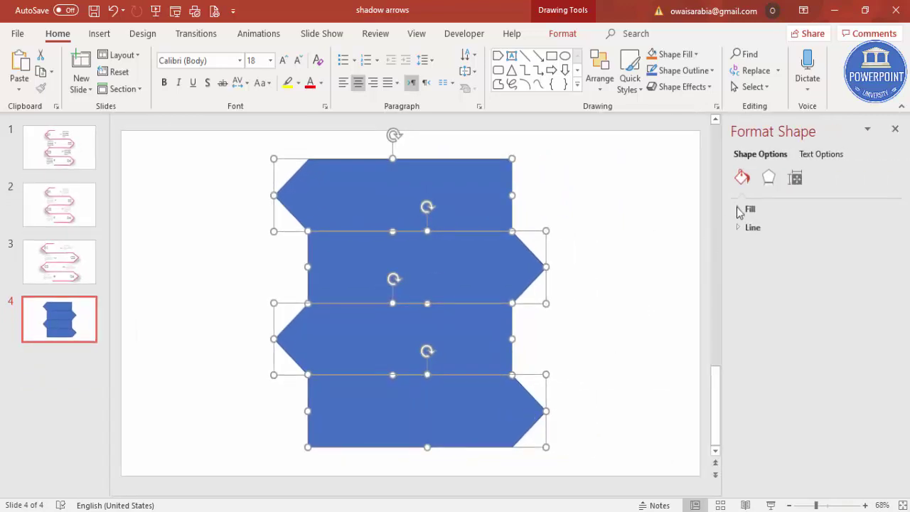
{"action": "left_click", "coordinate": [739, 209]}
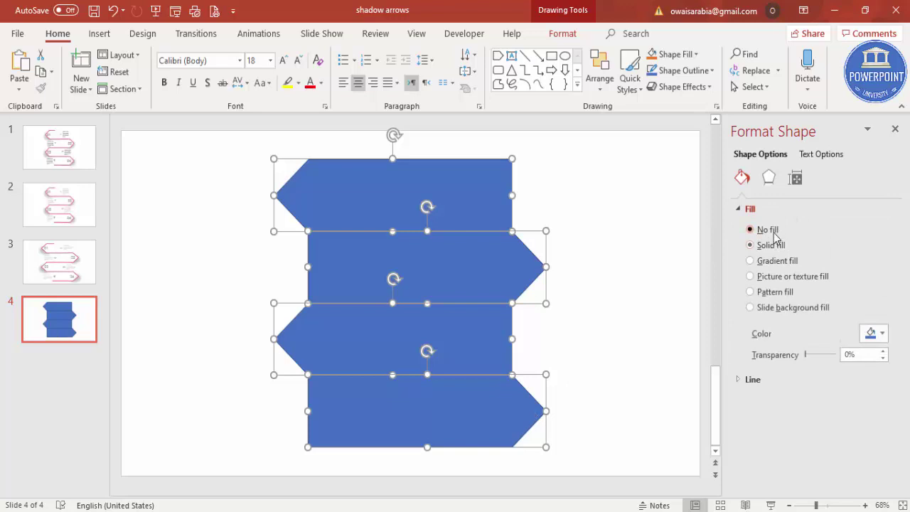
{"action": "left_click", "coordinate": [768, 230]}
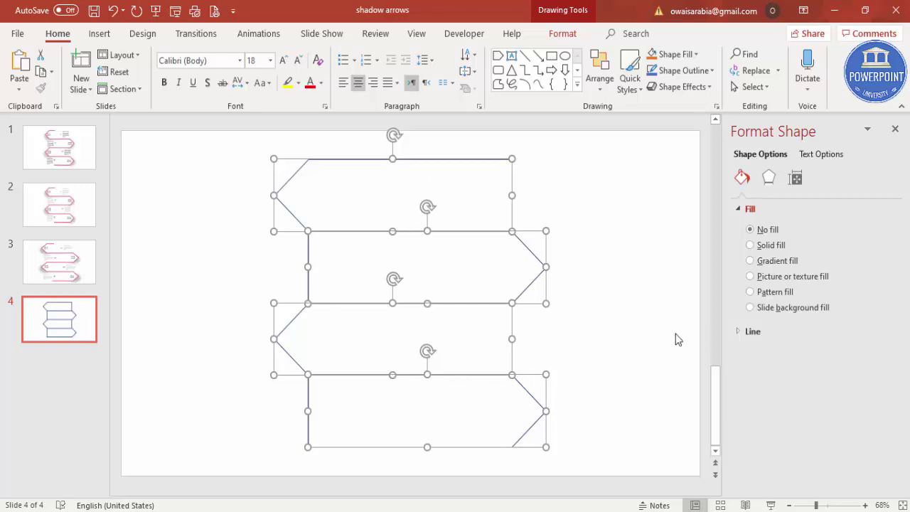
Step: Reduce the arrows' outline width to 0.5 pt
{"action": "left_click", "coordinate": [738, 333]}
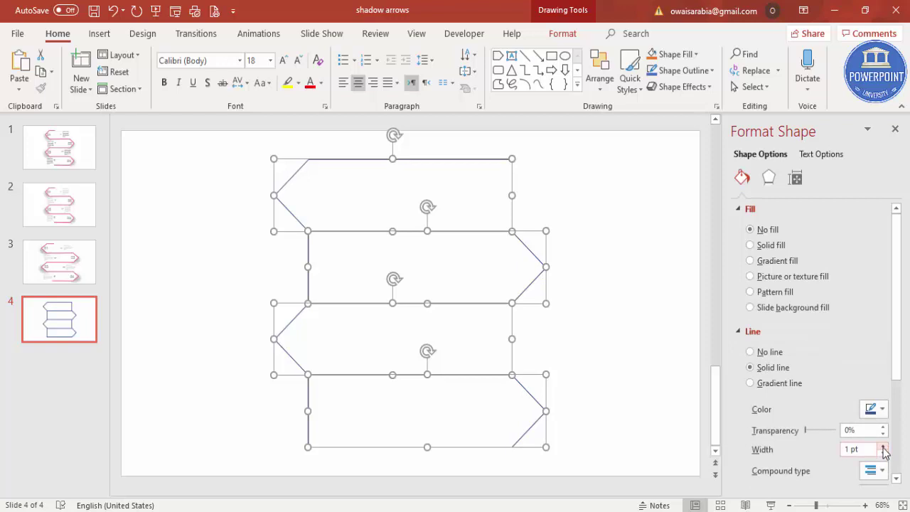
{"action": "left_click", "coordinate": [882, 452]}
{"action": "left_click", "coordinate": [882, 452]}
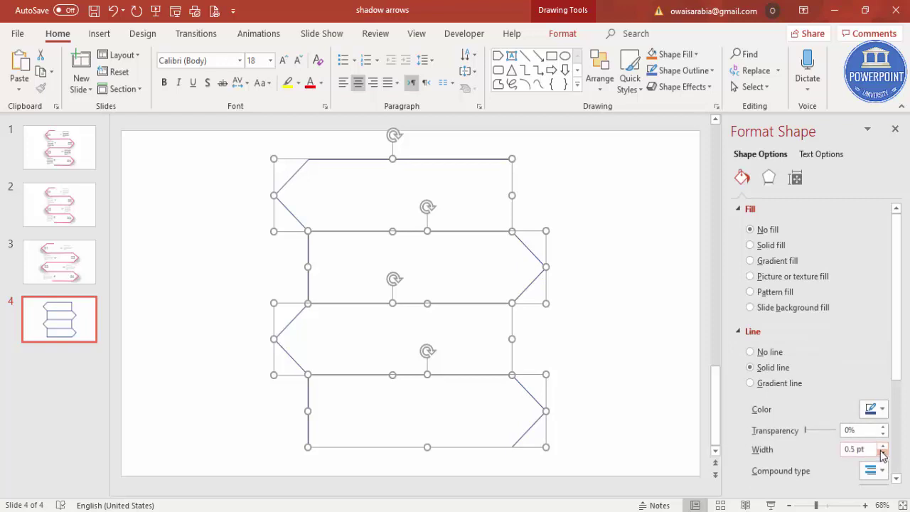
{"action": "left_click", "coordinate": [629, 334]}
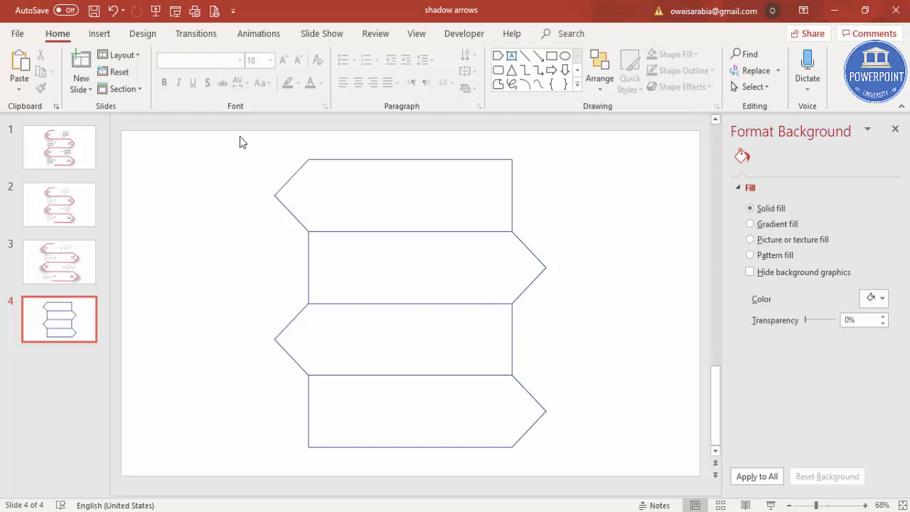
Step: Start a Freeform shape tracing the bottom arrow's lower edge, right tip and upper-right corner
{"action": "left_click", "coordinate": [99, 34]}
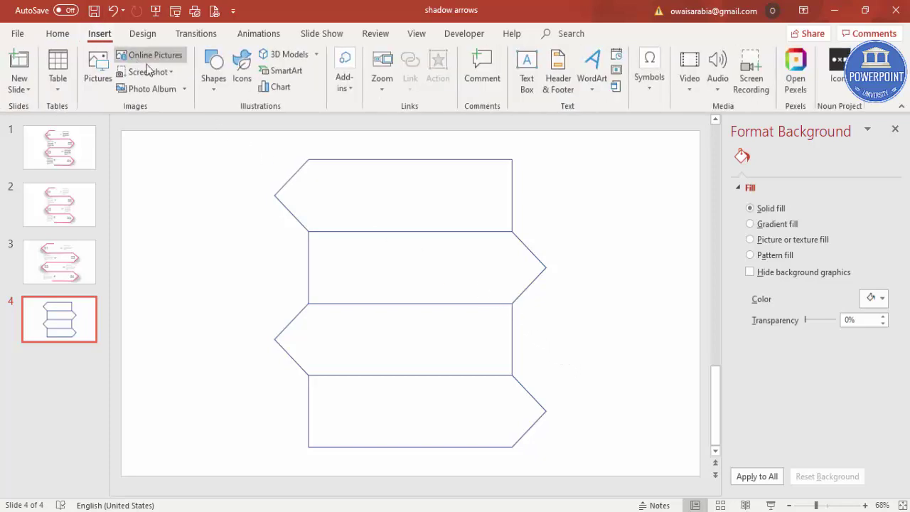
{"action": "left_click", "coordinate": [214, 91]}
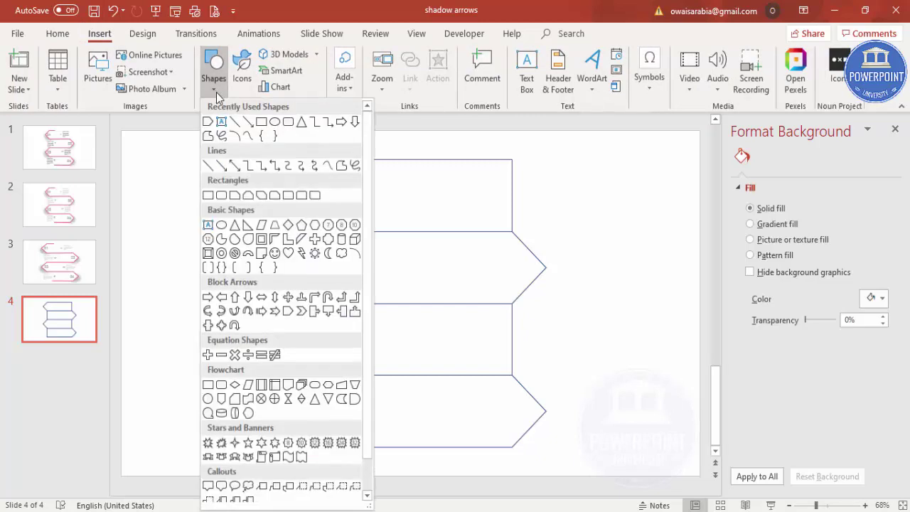
{"action": "left_click", "coordinate": [340, 168]}
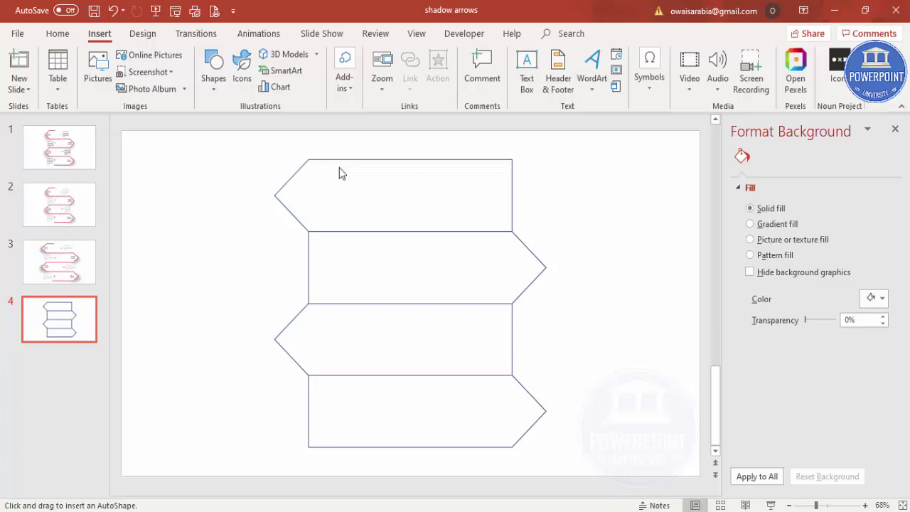
{"action": "left_click", "coordinate": [377, 447]}
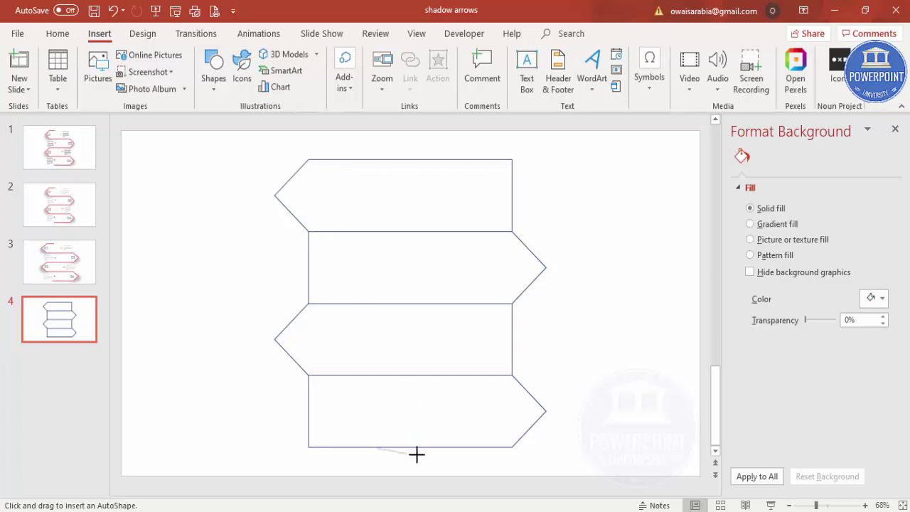
{"action": "left_click", "coordinate": [511, 446]}
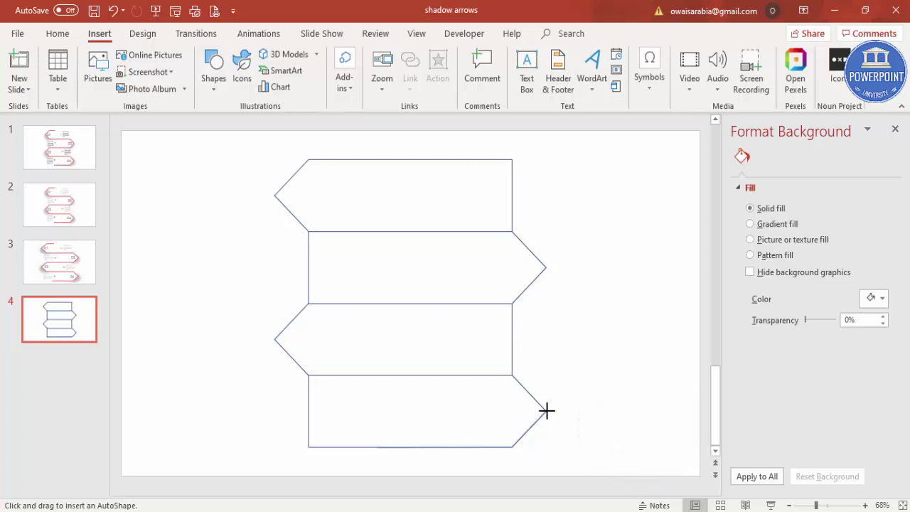
{"action": "left_click", "coordinate": [546, 410]}
{"action": "left_click", "coordinate": [512, 375]}
Step: Continue the freeform around the third and second arrows' outer corners up to the top arrow's left tip
{"action": "left_click", "coordinate": [309, 375]}
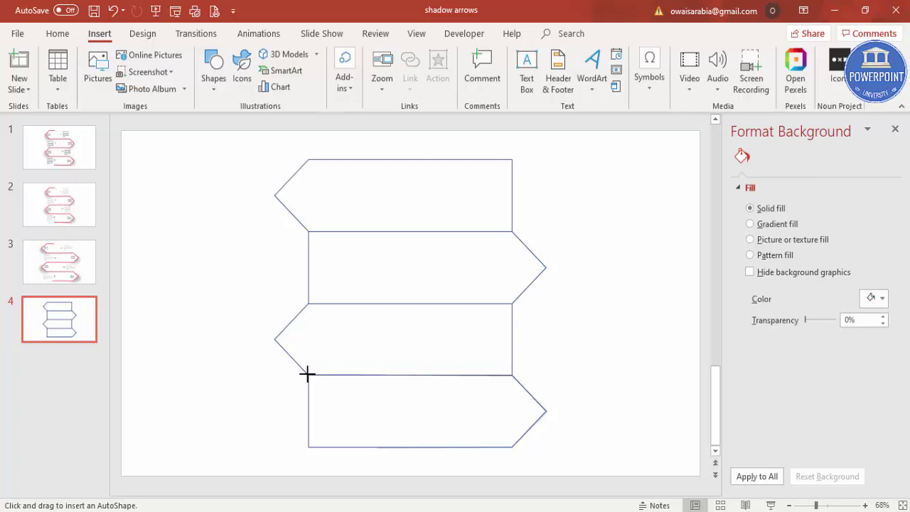
{"action": "left_click", "coordinate": [274, 340]}
{"action": "left_click", "coordinate": [307, 304]}
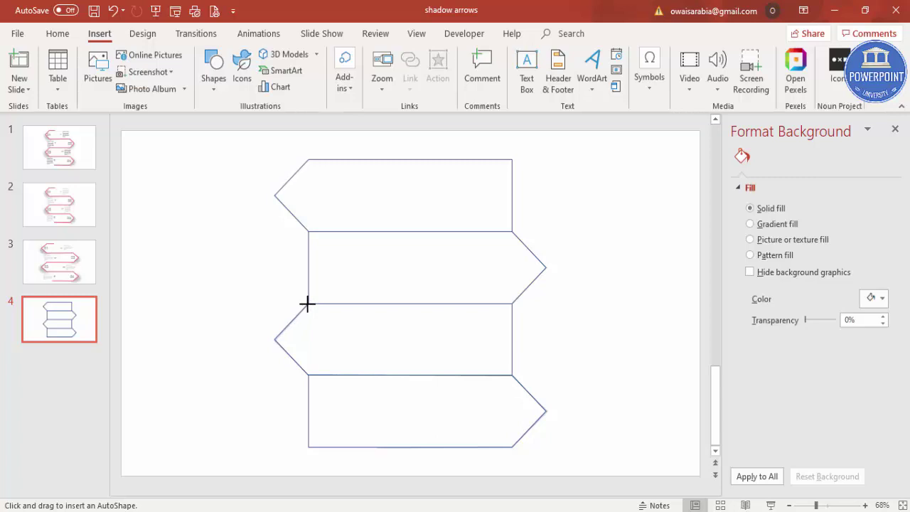
{"action": "left_click", "coordinate": [512, 304]}
{"action": "left_click", "coordinate": [543, 267]}
{"action": "left_click", "coordinate": [512, 231]}
{"action": "left_click", "coordinate": [309, 231]}
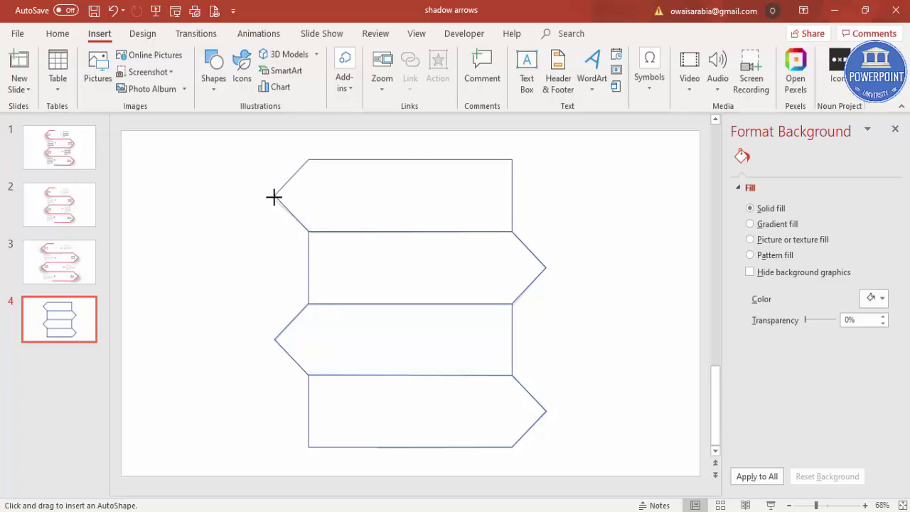
{"action": "left_click_drag", "start_coordinate": [277, 196], "coordinate": [312, 156]}
Step: Finish the freeform and give it a pink 3.5 pt outline
{"action": "double_click", "coordinate": [358, 158]}
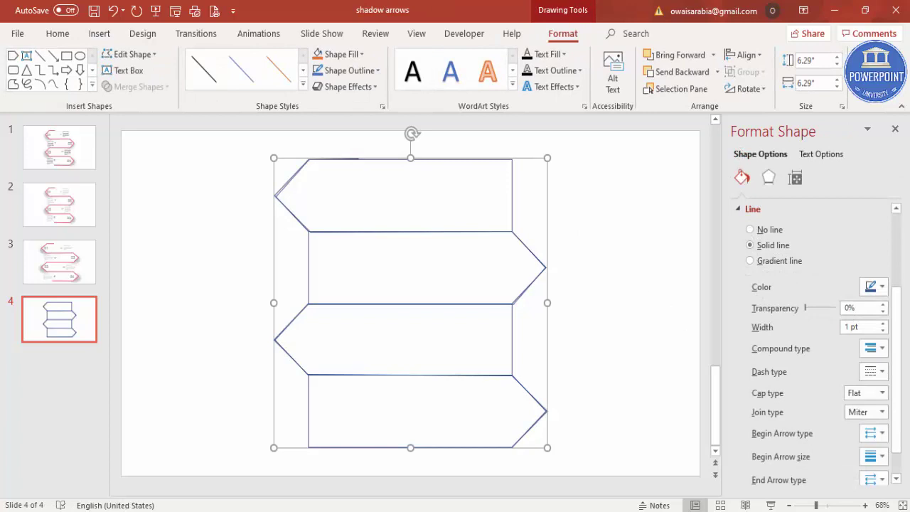
{"action": "left_click", "coordinate": [881, 287]}
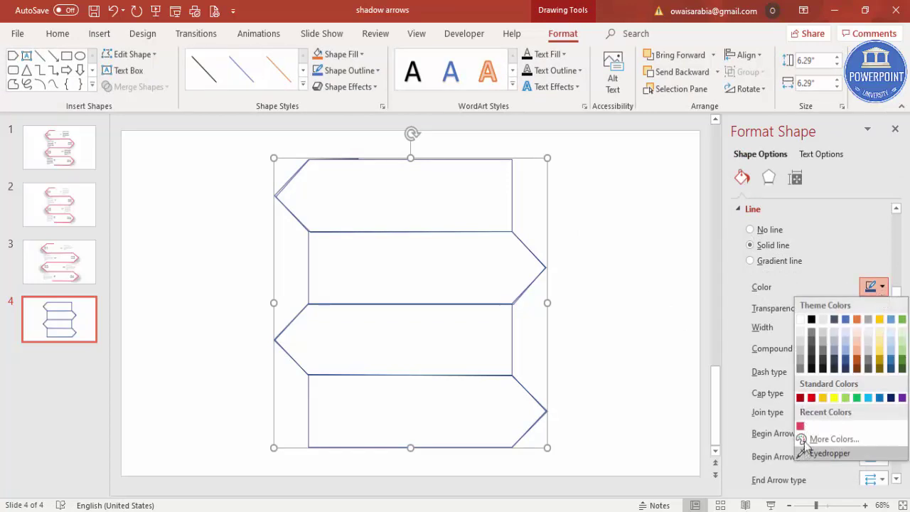
{"action": "left_click", "coordinate": [799, 426]}
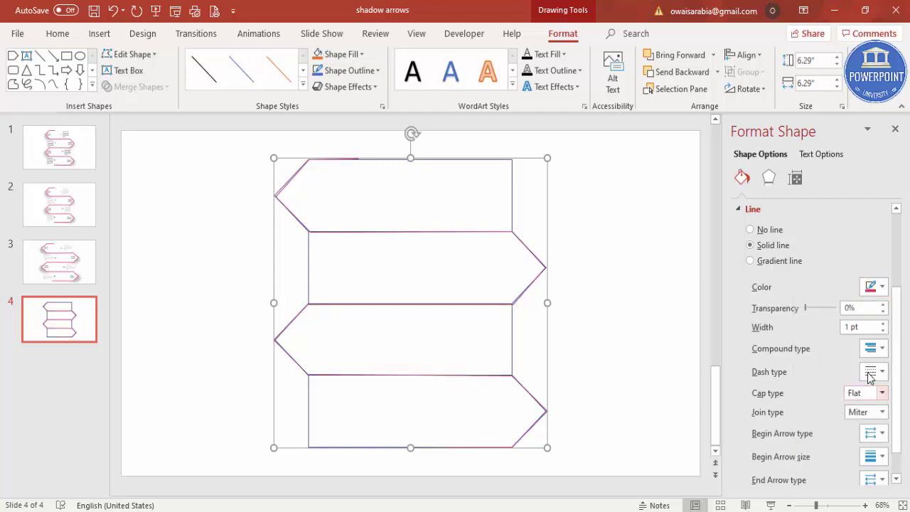
{"action": "left_click", "coordinate": [884, 323]}
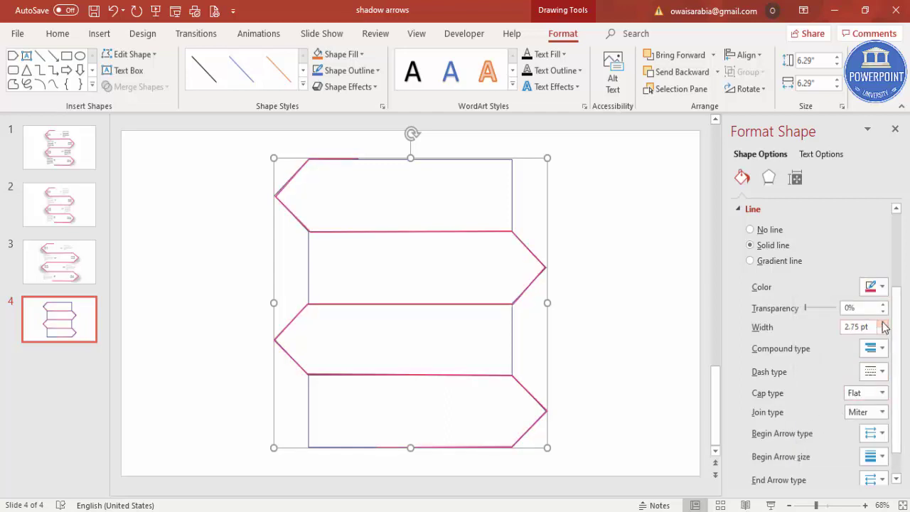
{"action": "left_click", "coordinate": [884, 323]}
{"action": "left_click", "coordinate": [884, 324]}
{"action": "left_click", "coordinate": [625, 303]}
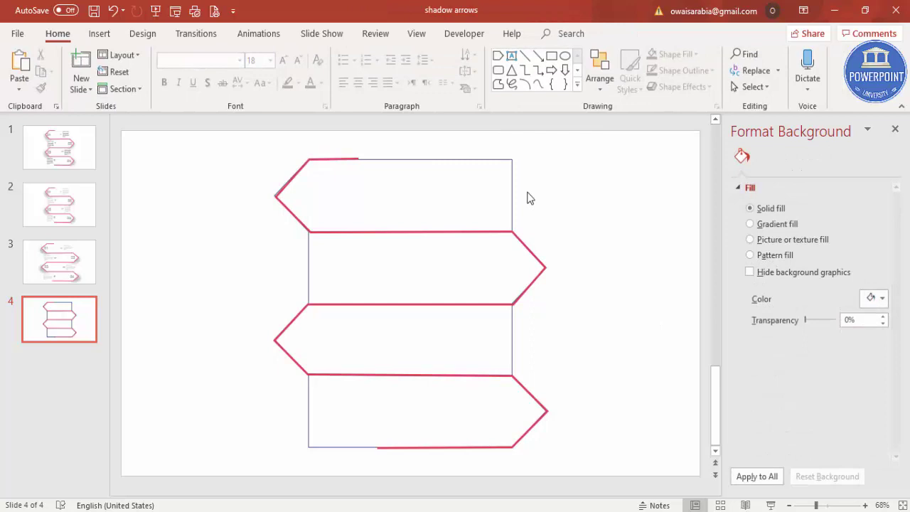
Step: Remove the four thin blue leftover arrow edges
{"action": "left_click", "coordinate": [509, 179]}
{"action": "key", "text": "Escape"}
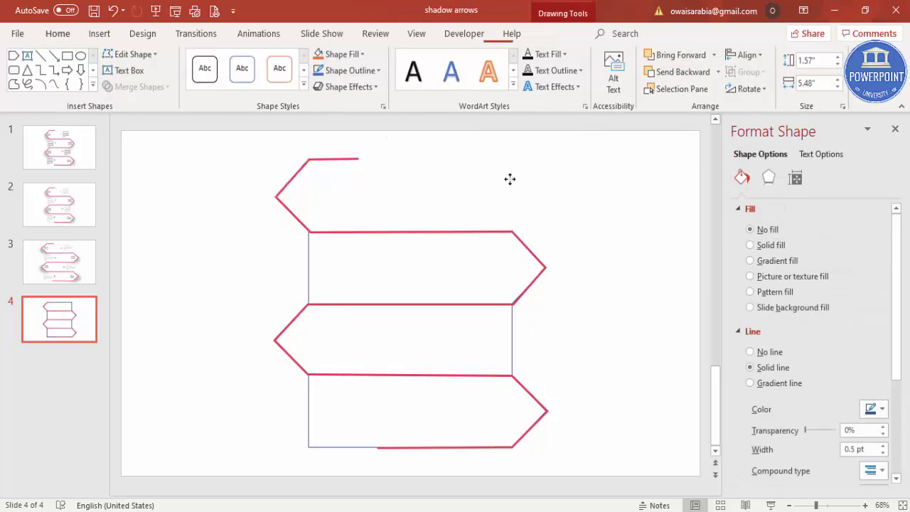
{"action": "left_click", "coordinate": [308, 265]}
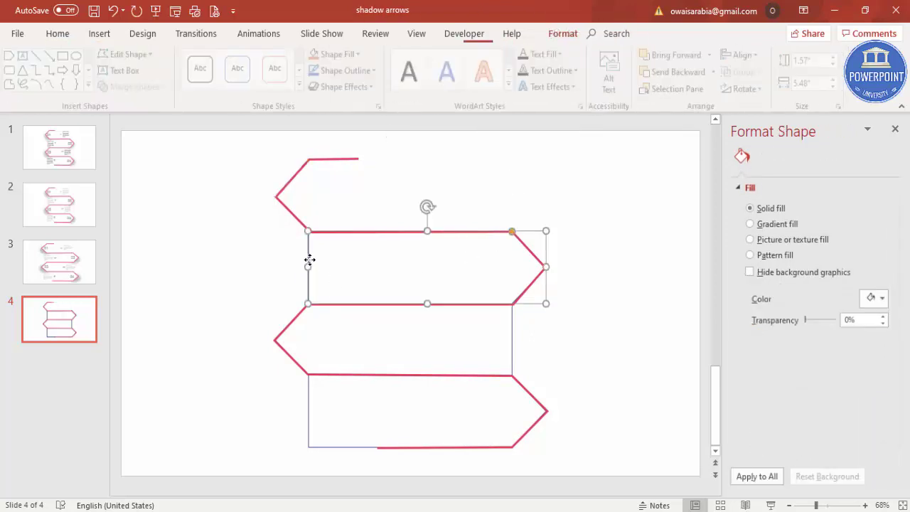
{"action": "key", "text": "Escape"}
{"action": "left_click", "coordinate": [513, 341]}
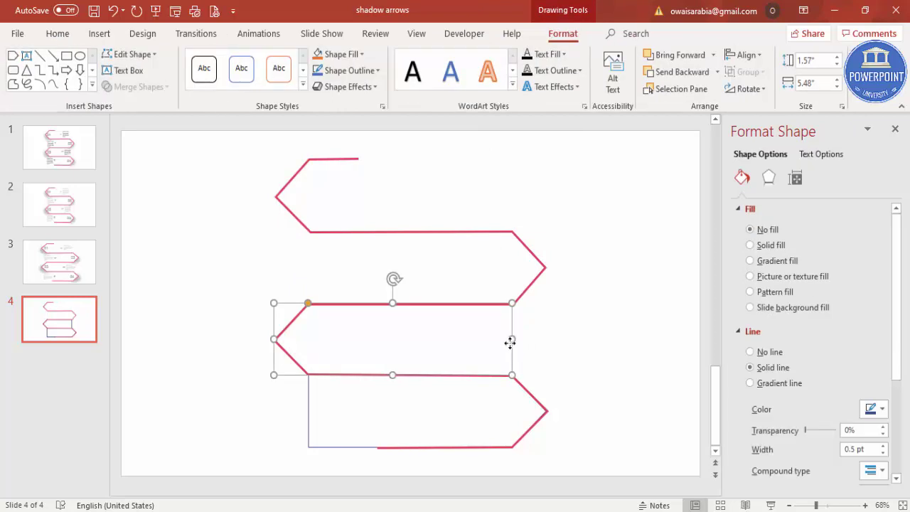
{"action": "key", "text": "Escape"}
{"action": "left_click", "coordinate": [308, 413]}
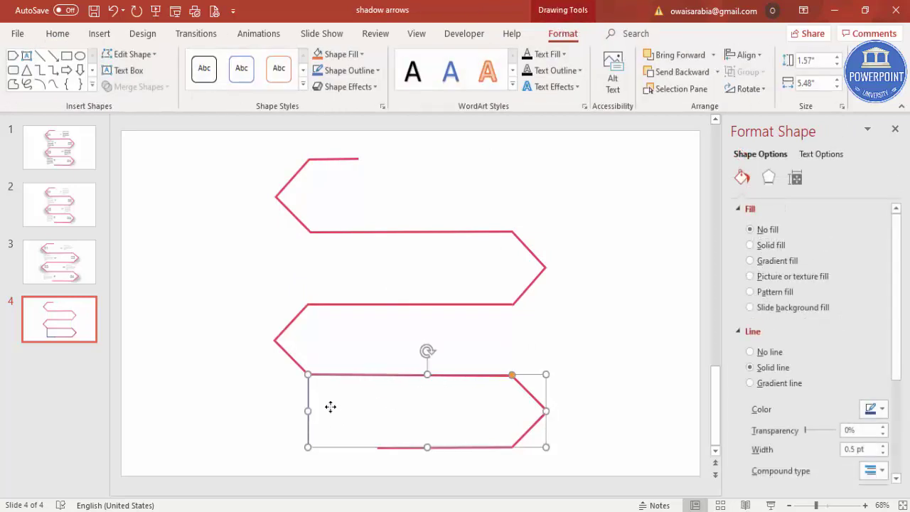
{"action": "key", "text": "Escape"}
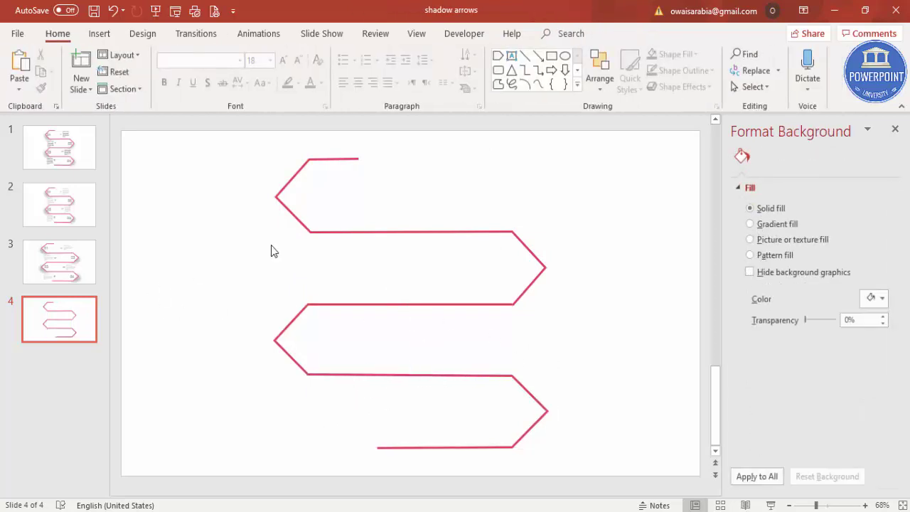
Step: Fill the pink zigzag with white and shift it slightly to the right
{"action": "left_click", "coordinate": [457, 232]}
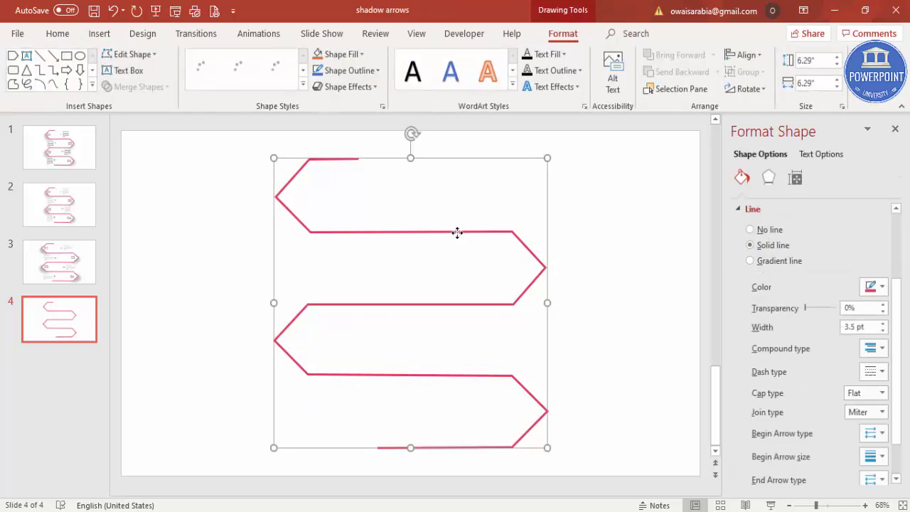
{"action": "left_click", "coordinate": [362, 55]}
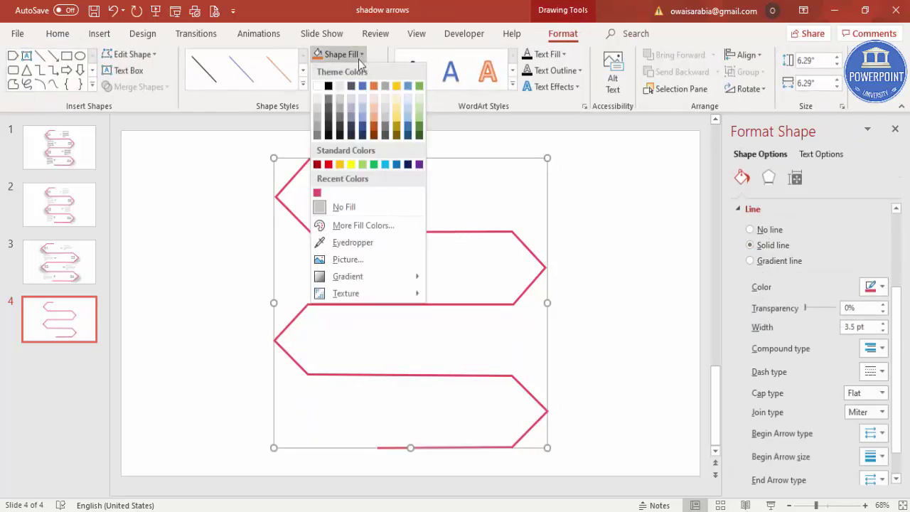
{"action": "left_click", "coordinate": [317, 86]}
{"action": "left_click_drag", "start_coordinate": [354, 158], "coordinate": [375, 154]}
{"action": "left_click", "coordinate": [598, 211]}
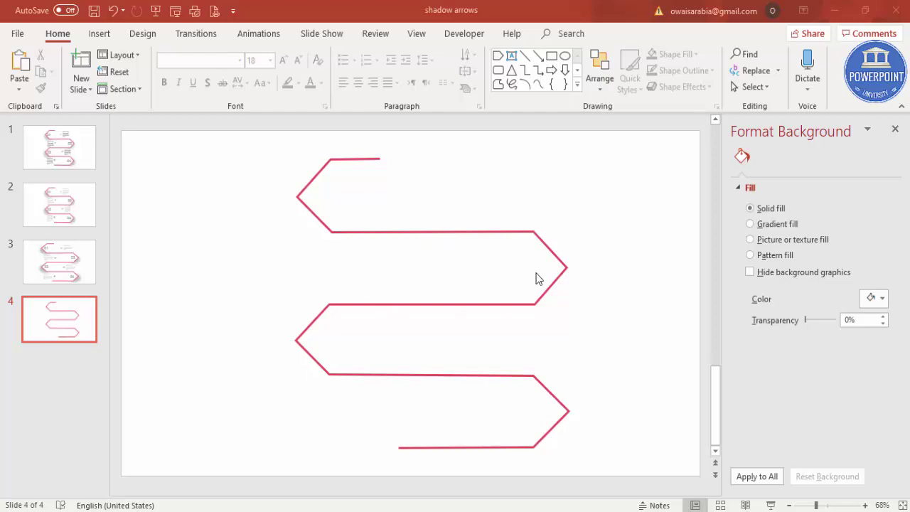
Step: Draw an oval left of the zigzag's top and remove its outline
{"action": "left_click", "coordinate": [99, 34]}
{"action": "left_click", "coordinate": [213, 75]}
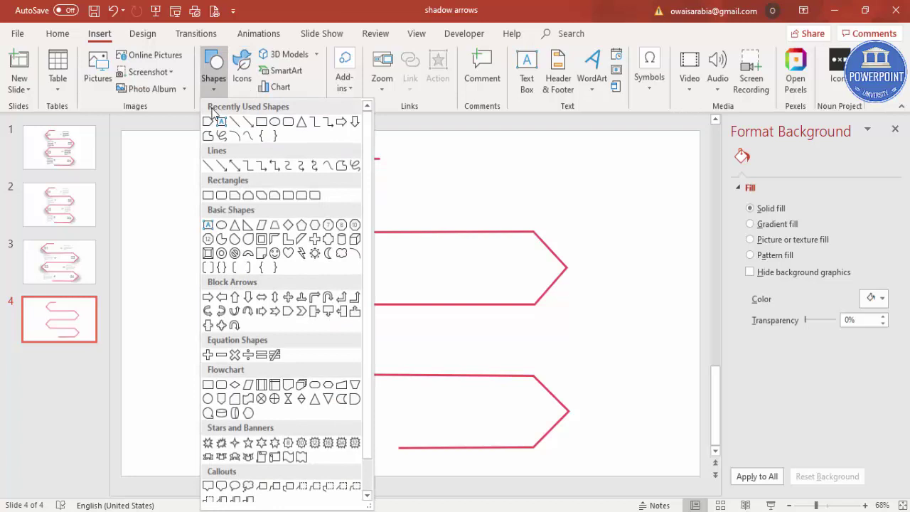
{"action": "left_click", "coordinate": [218, 224]}
{"action": "left_click_drag", "start_coordinate": [214, 184], "coordinate": [334, 279]}
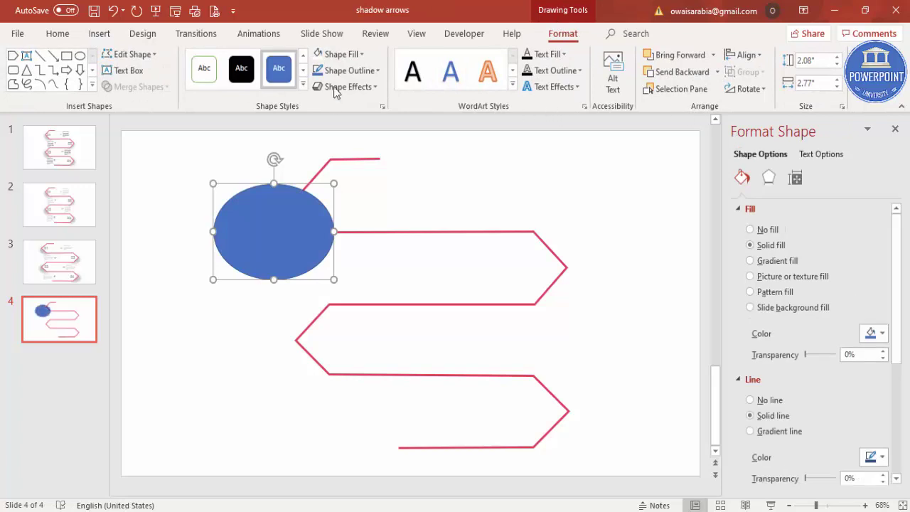
{"action": "left_click", "coordinate": [375, 70]}
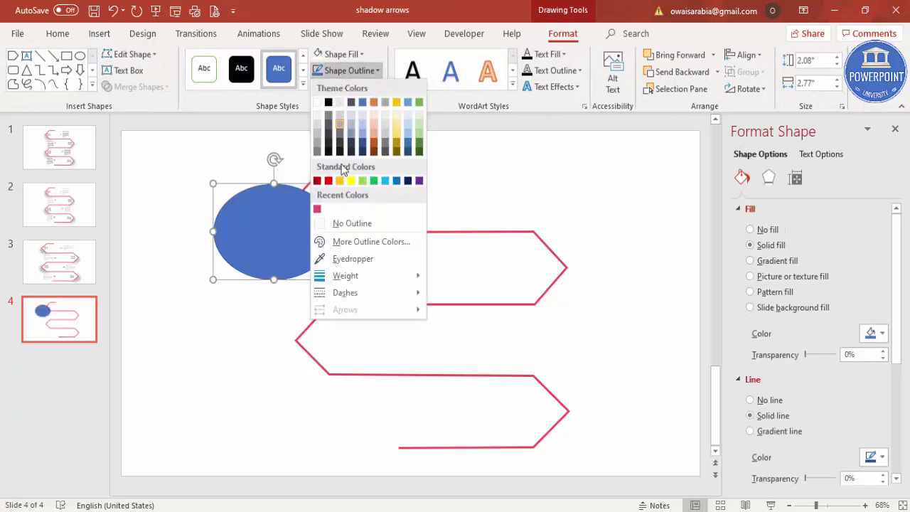
{"action": "left_click", "coordinate": [356, 229]}
Step: Fill the oval black at 42% transparency with 21 pt soft edges
{"action": "left_click", "coordinate": [337, 54]}
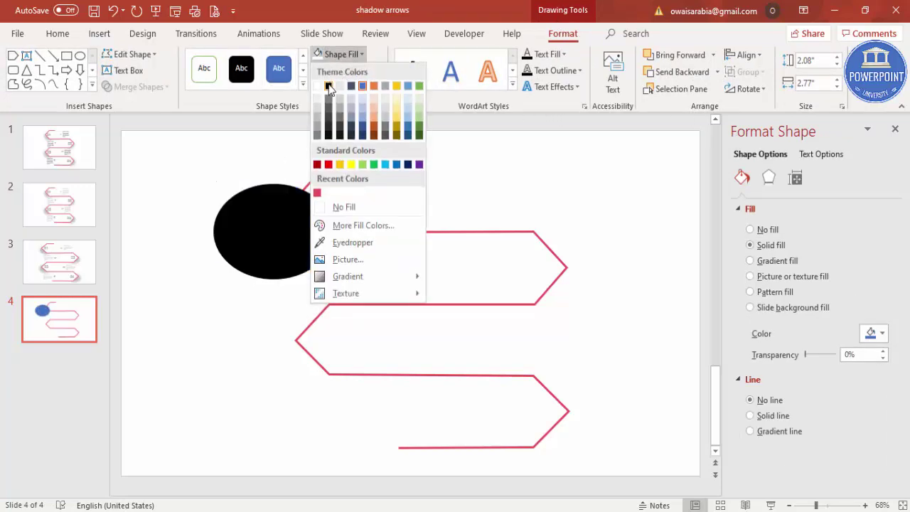
{"action": "left_click", "coordinate": [329, 86]}
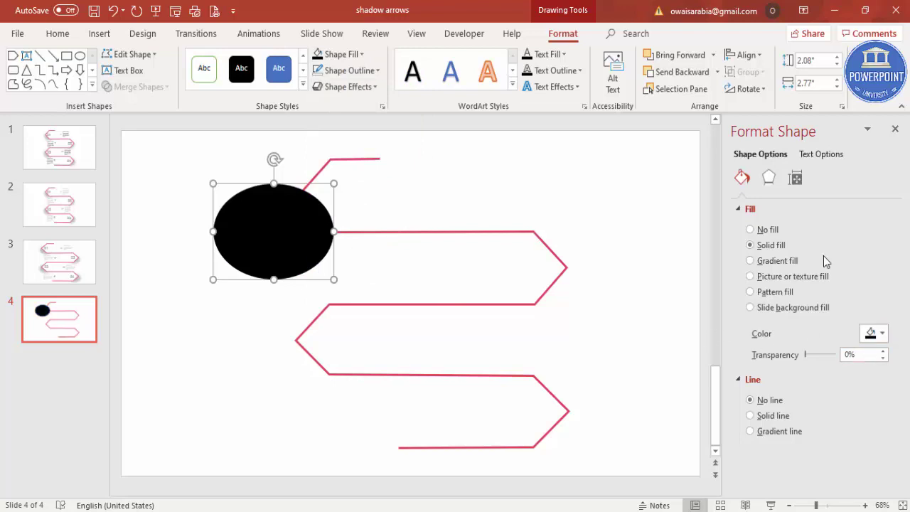
{"action": "mouse_move", "coordinate": [807, 360]}
{"action": "left_mouse_down"}
{"action": "mouse_move", "coordinate": [826, 355]}
{"action": "mouse_move", "coordinate": [817, 354]}
{"action": "left_mouse_up"}
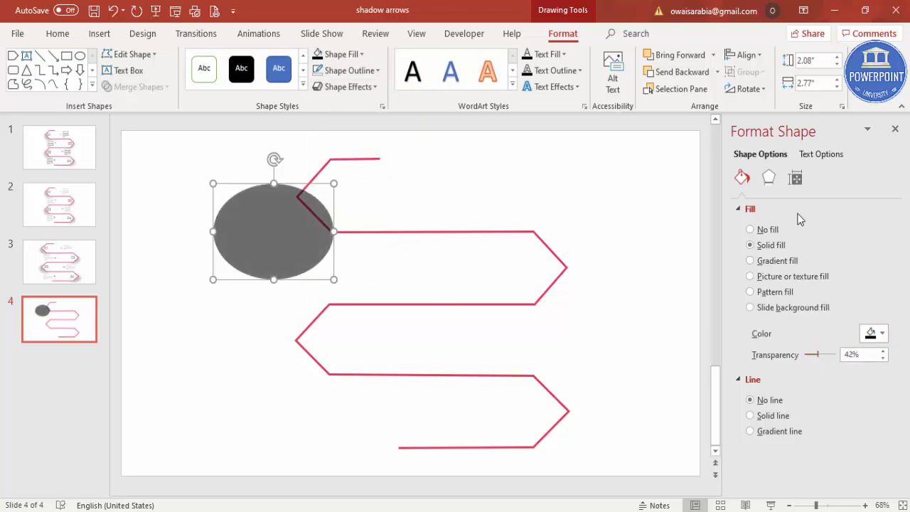
{"action": "left_click", "coordinate": [769, 180]}
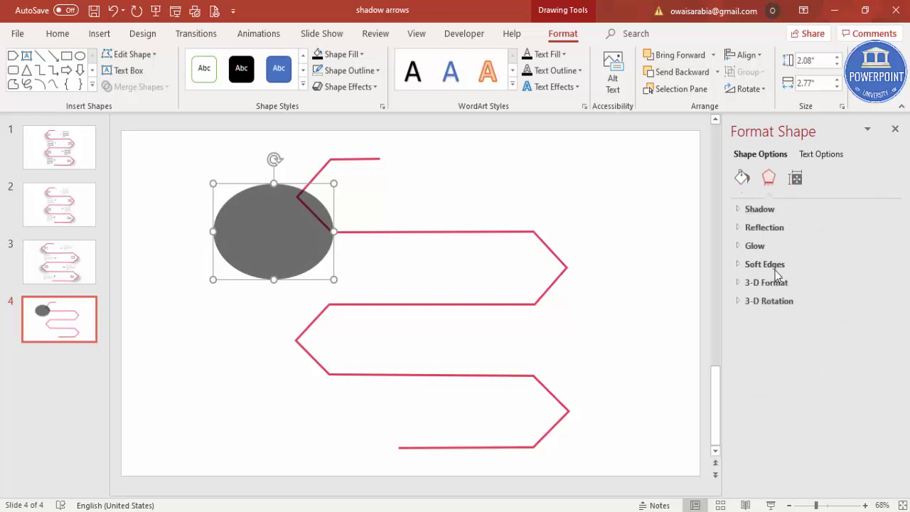
{"action": "left_click", "coordinate": [773, 267]}
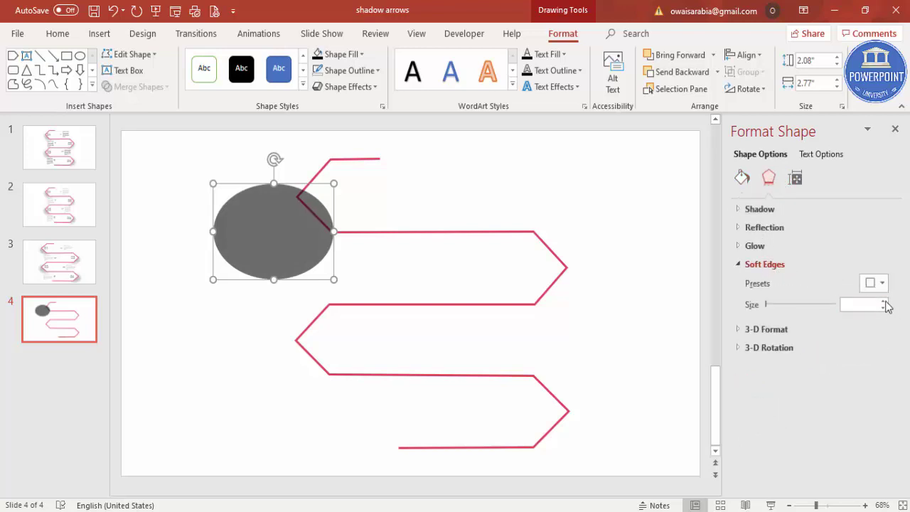
{"action": "left_click_drag", "start_coordinate": [884, 301], "coordinate": [883, 302]}
Step: Set the blurred oval to 70% transparency, place it over the top-left bend, resize to about 2.74 × 2.72 in
{"action": "left_click", "coordinate": [652, 270]}
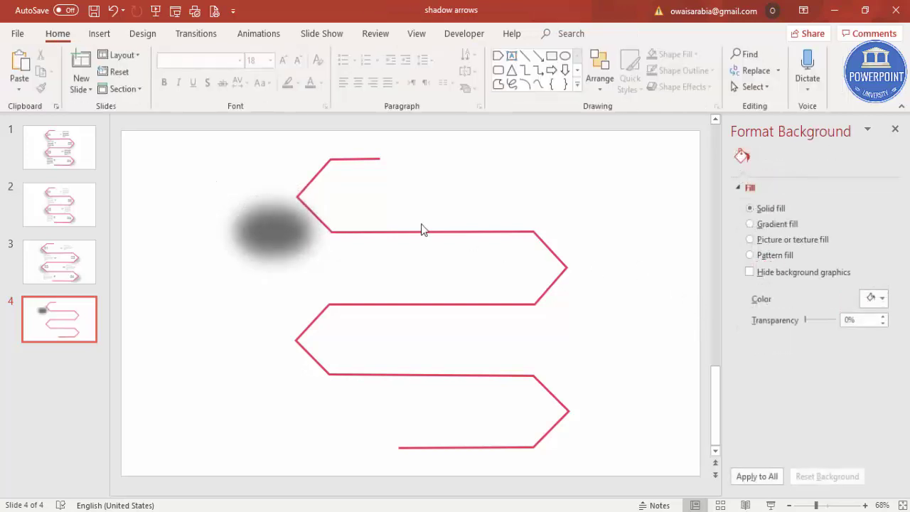
{"action": "left_click", "coordinate": [297, 213]}
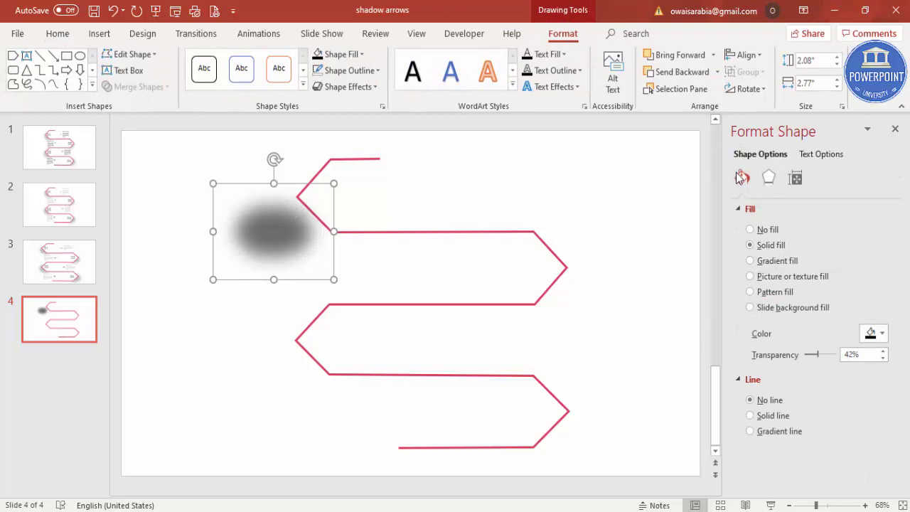
{"action": "left_click_drag", "start_coordinate": [817, 361], "coordinate": [826, 360]}
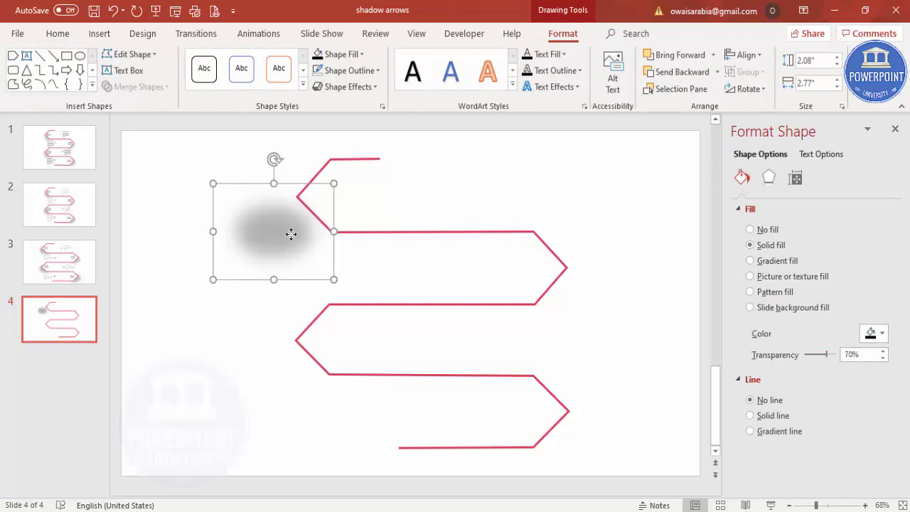
{"action": "left_click_drag", "start_coordinate": [290, 236], "coordinate": [321, 219]}
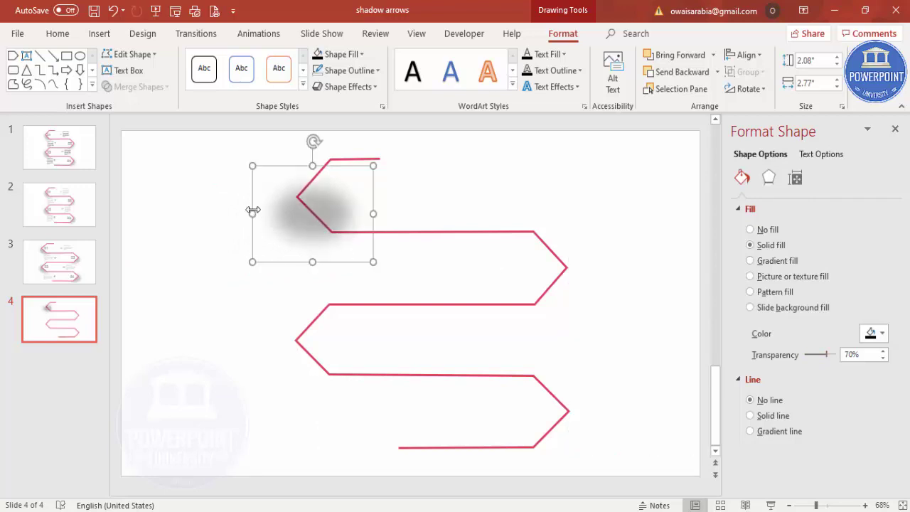
{"action": "mouse_move", "coordinate": [252, 210]}
{"action": "left_mouse_down"}
{"action": "mouse_move", "coordinate": [295, 214]}
{"action": "mouse_move", "coordinate": [269, 212]}
{"action": "left_mouse_up"}
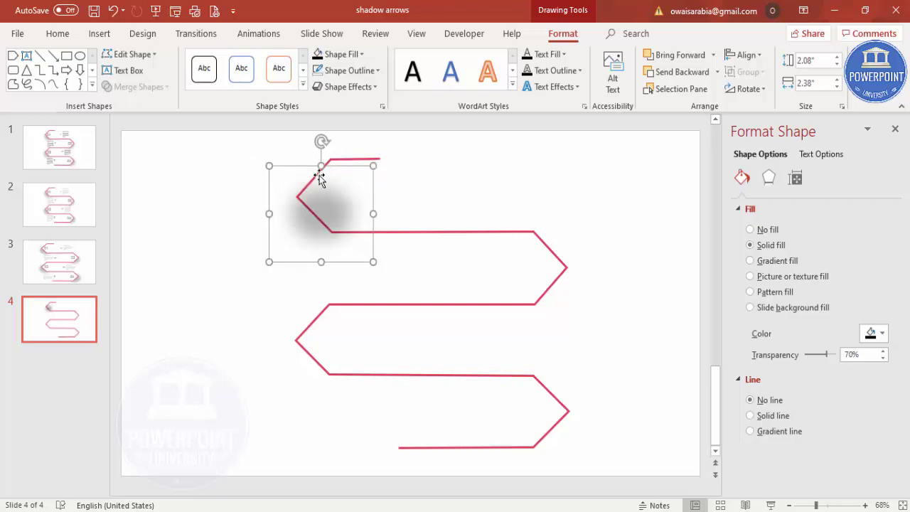
{"action": "left_click_drag", "start_coordinate": [267, 166], "coordinate": [268, 150]}
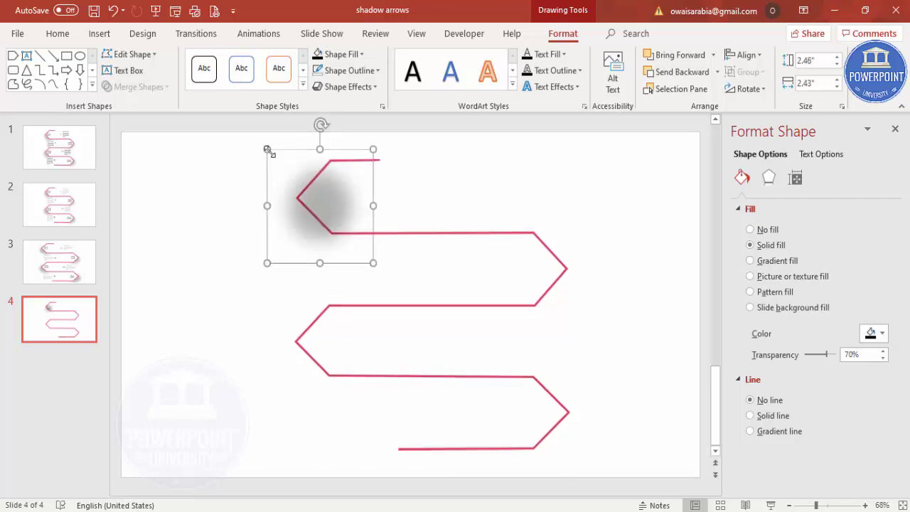
{"action": "left_click_drag", "start_coordinate": [373, 263], "coordinate": [385, 276]}
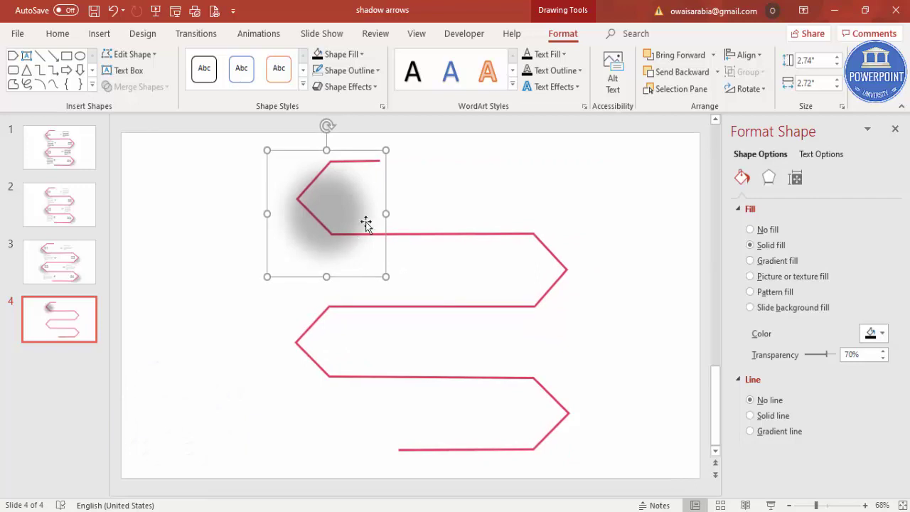
Step: Send the shadow behind the zigzag and copy it to the second arrow's right bend
{"action": "left_click", "coordinate": [717, 72]}
{"action": "left_click", "coordinate": [703, 89]}
{"action": "left_click", "coordinate": [461, 217]}
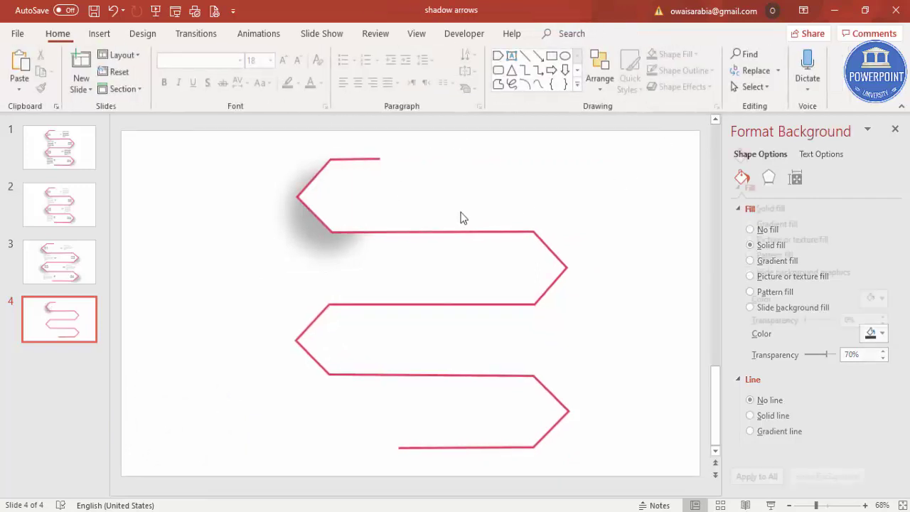
{"action": "left_click", "coordinate": [315, 233]}
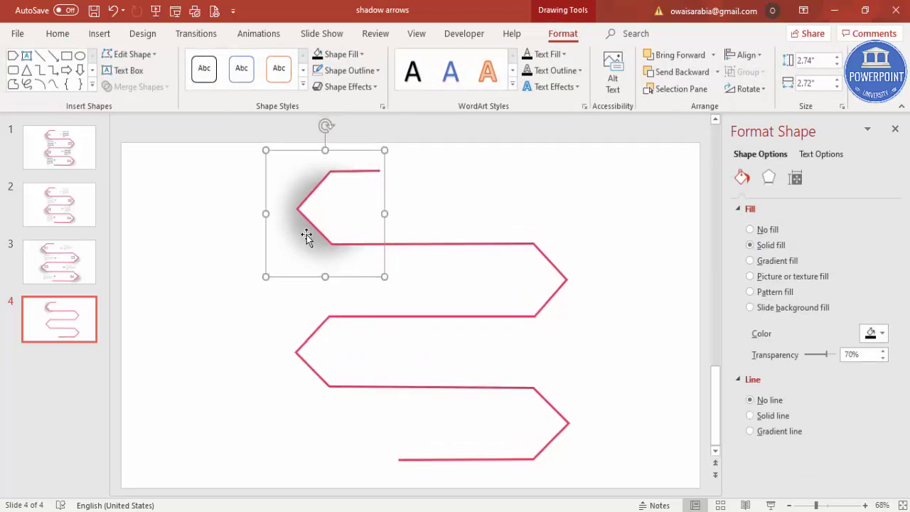
{"action": "left_click_drag", "start_coordinate": [307, 236], "coordinate": [534, 304]}
{"action": "left_click", "coordinate": [677, 72]}
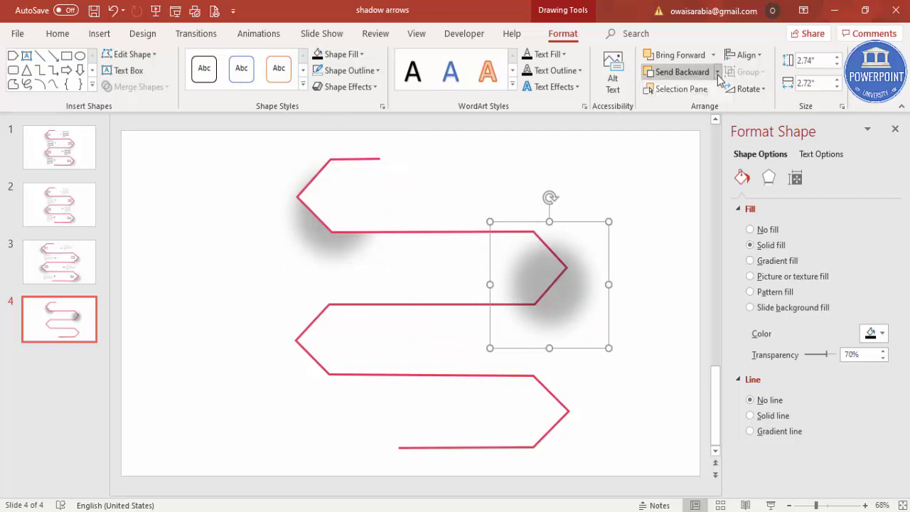
Step: Copy the shadow to the lower arrows' left and right points, sending each to the back
{"action": "left_click_drag", "start_coordinate": [540, 306], "coordinate": [206, 362]}
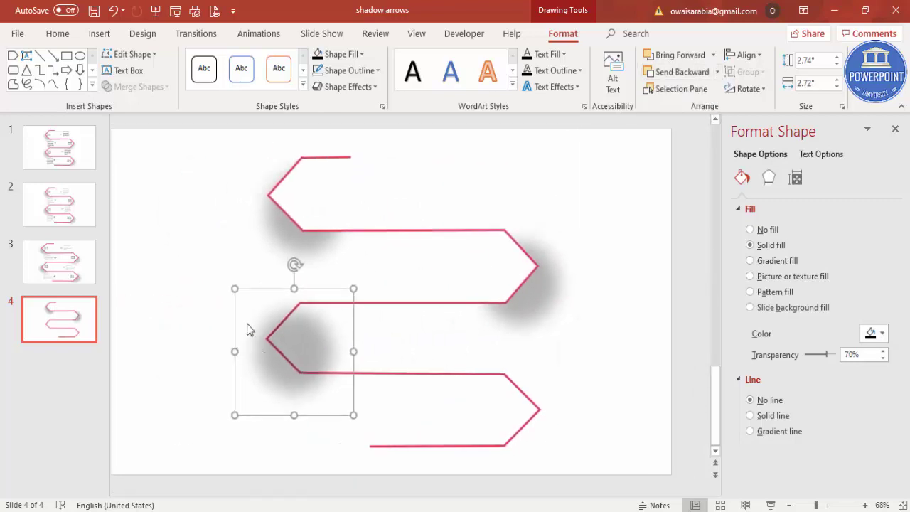
{"action": "left_click", "coordinate": [716, 72]}
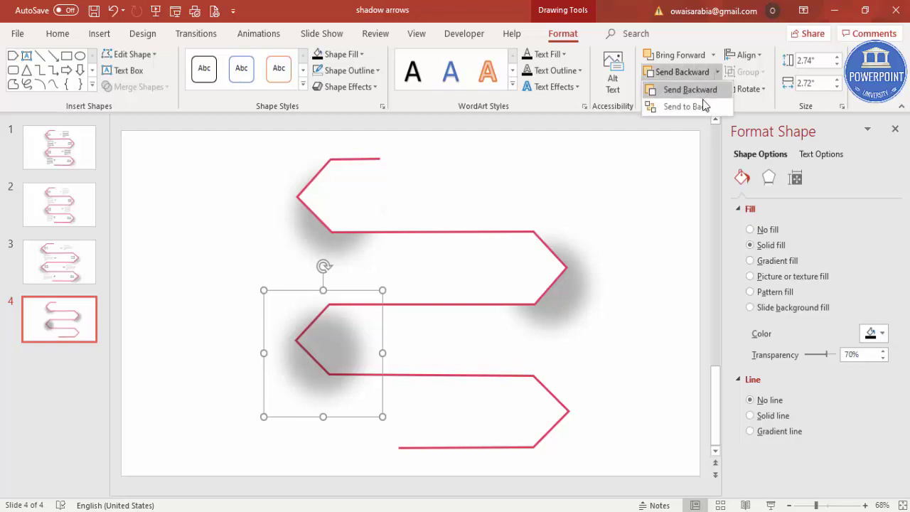
{"action": "left_click", "coordinate": [685, 106]}
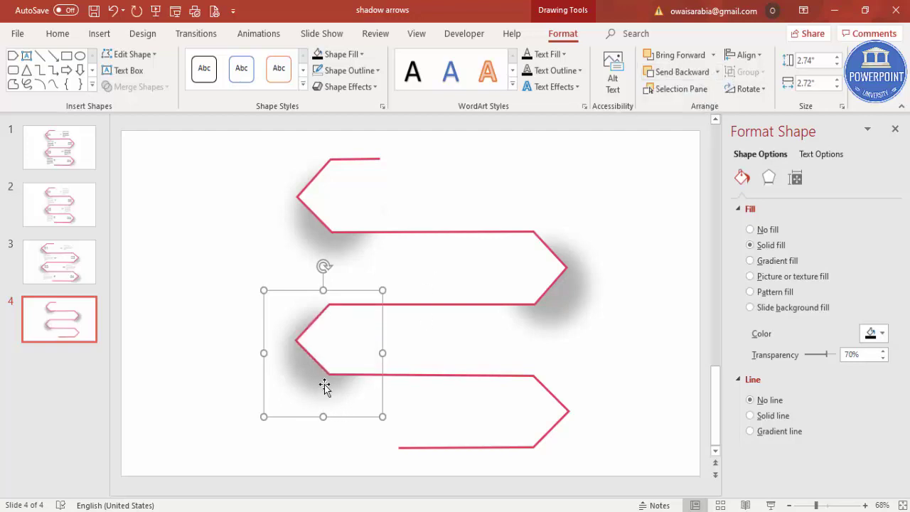
{"action": "left_click_drag", "start_coordinate": [324, 386], "coordinate": [632, 395]}
{"action": "left_click", "coordinate": [716, 72]}
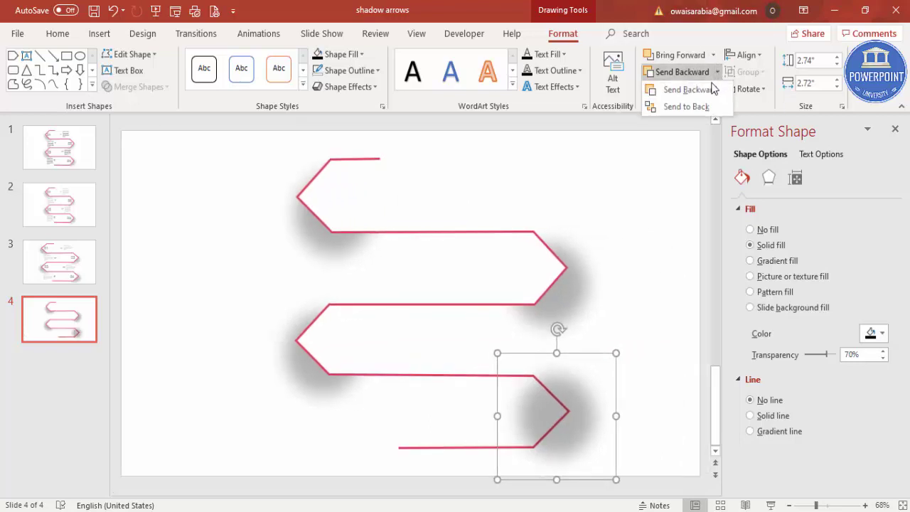
{"action": "left_click", "coordinate": [683, 106]}
Step: Check the shadows and nudge the upper-right shadow slightly into place
{"action": "left_click", "coordinate": [657, 204]}
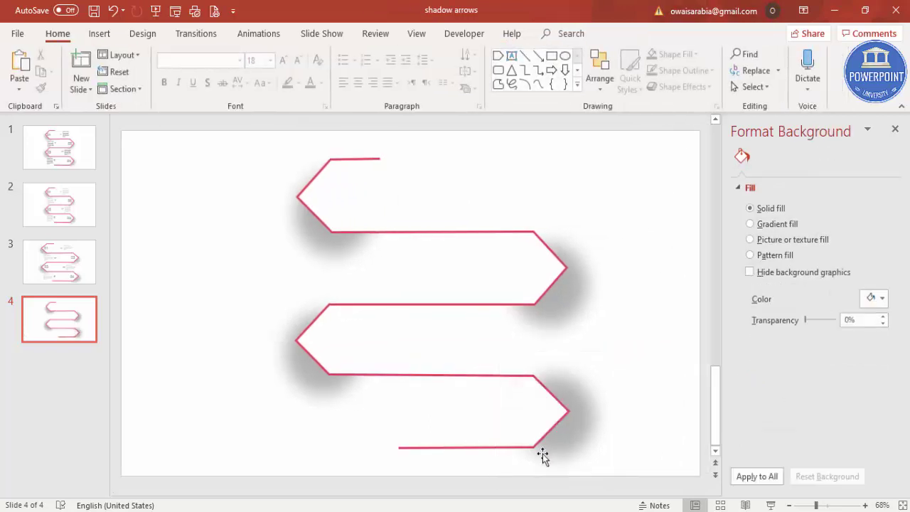
{"action": "left_click", "coordinate": [569, 427]}
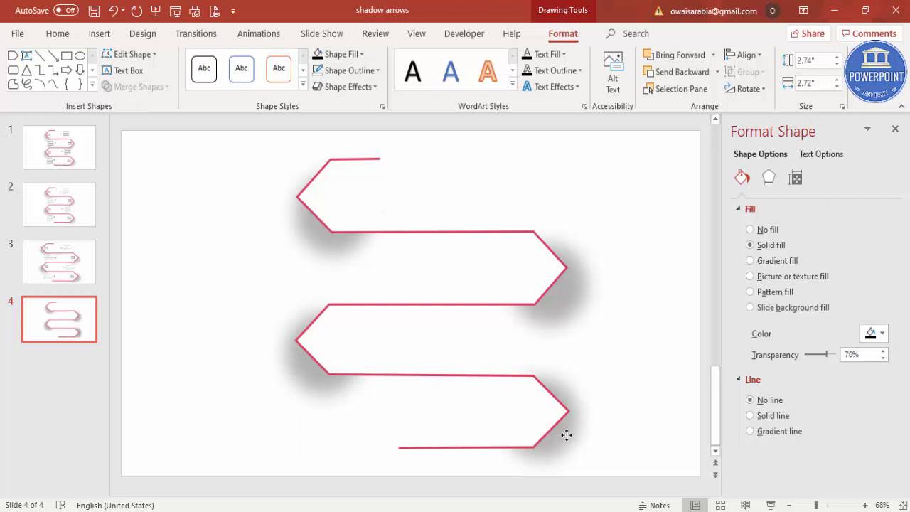
{"action": "left_click", "coordinate": [566, 435]}
{"action": "left_click", "coordinate": [623, 283]}
{"action": "left_click", "coordinate": [568, 299]}
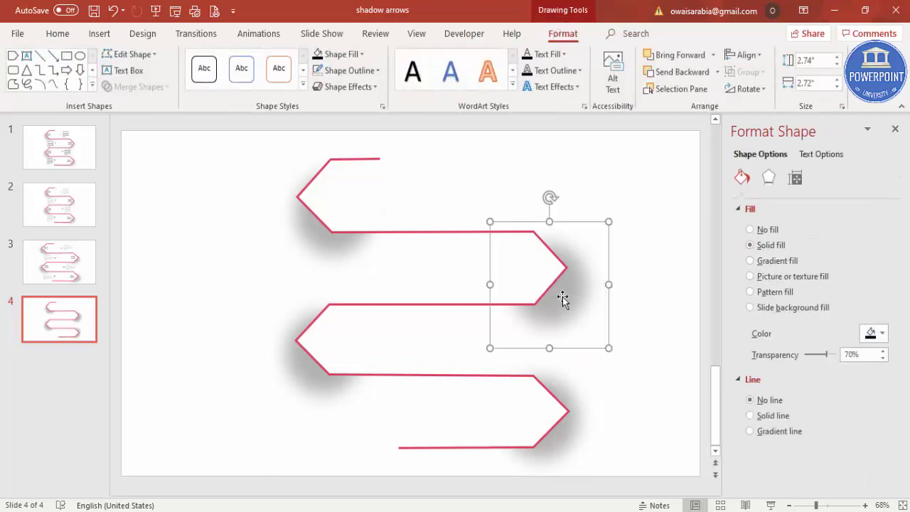
{"action": "left_click_drag", "start_coordinate": [562, 299], "coordinate": [558, 293]}
{"action": "left_click", "coordinate": [621, 296]}
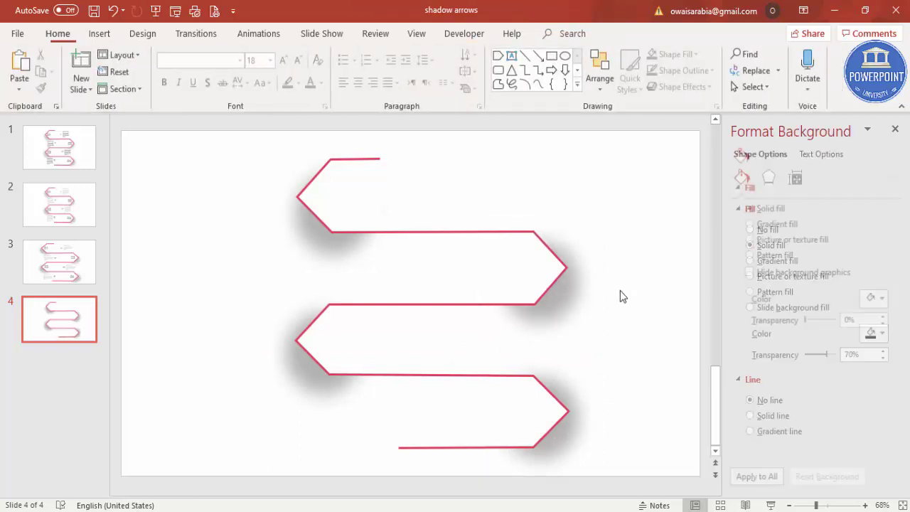
{"action": "left_click", "coordinate": [317, 244]}
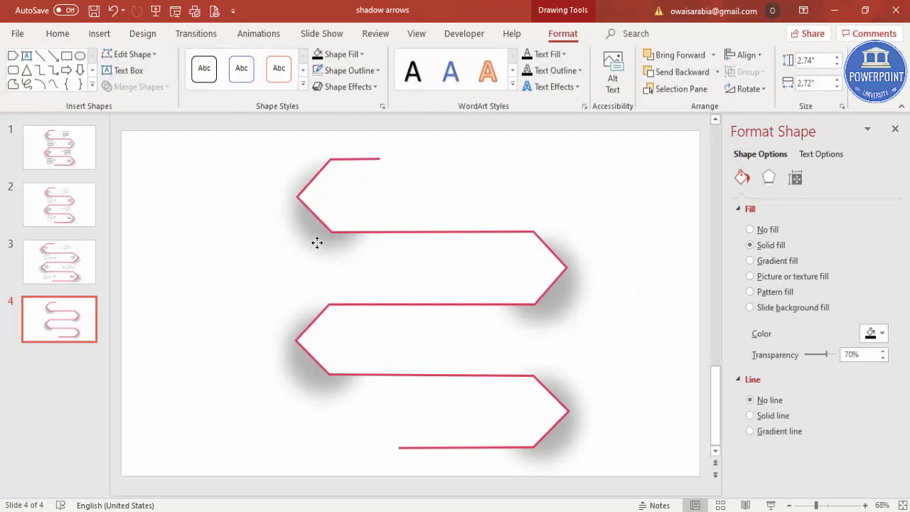
{"action": "scroll", "coordinate": [317, 243], "scroll_direction": "up", "scroll_amount": 1}
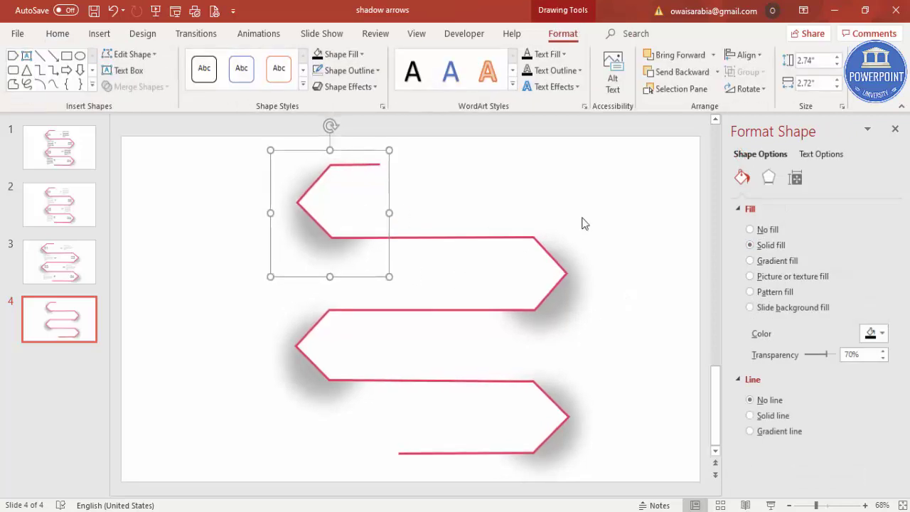
{"action": "left_click", "coordinate": [626, 195]}
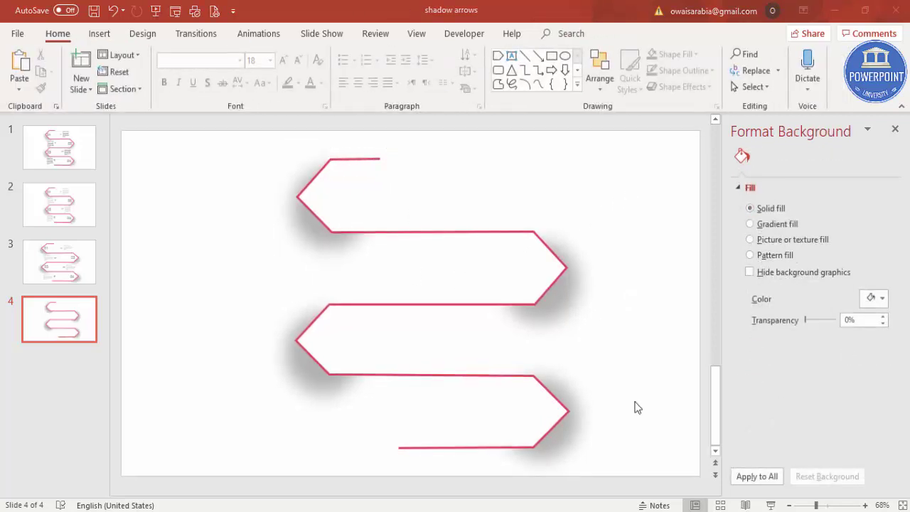
Step: Insert a text box reading 01 and centre its text
{"action": "left_click", "coordinate": [99, 33]}
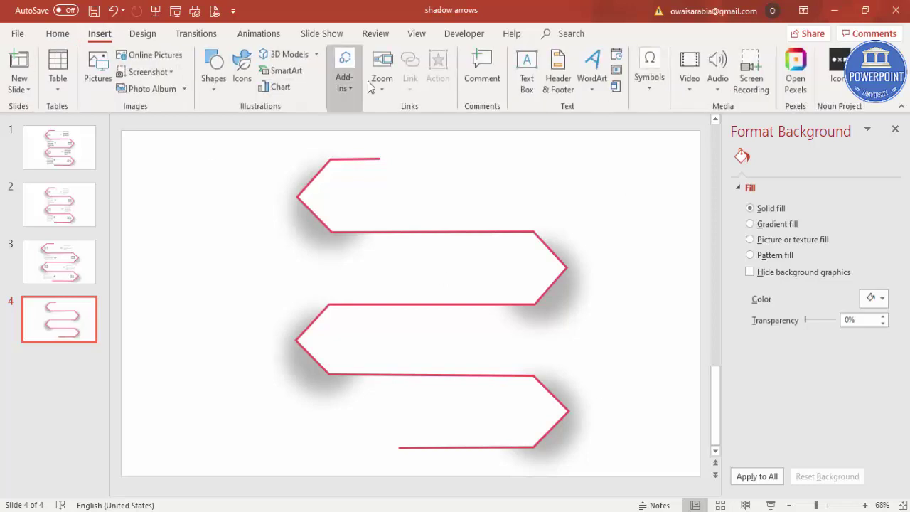
{"action": "left_click", "coordinate": [527, 71]}
{"action": "left_click_drag", "start_coordinate": [501, 154], "coordinate": [557, 183]}
{"action": "type", "text": "01"}
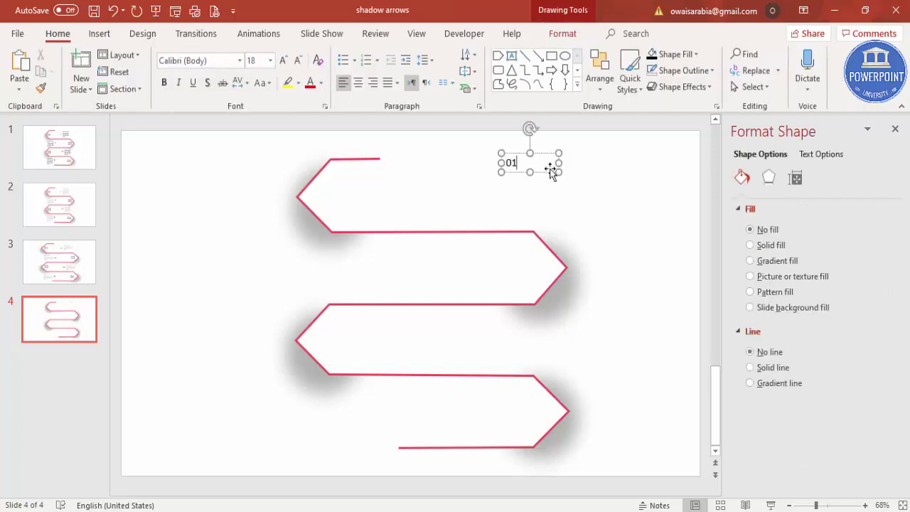
{"action": "left_click", "coordinate": [545, 159]}
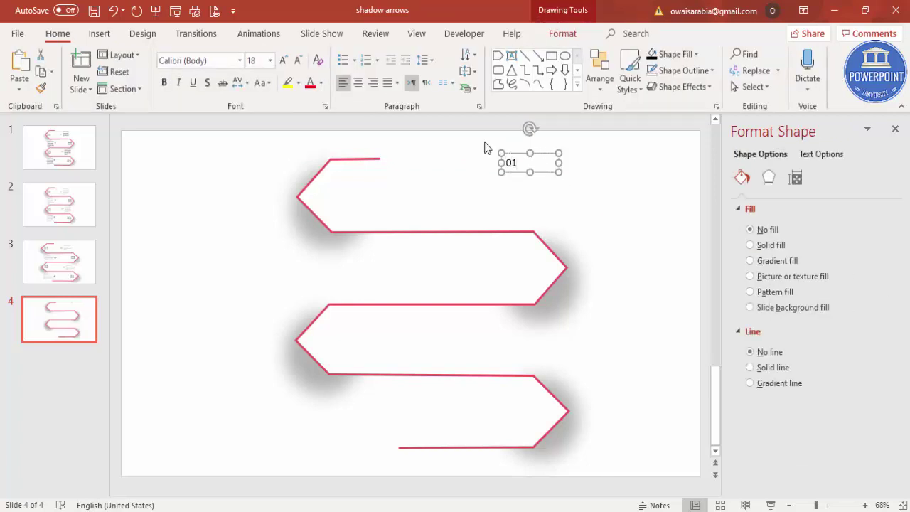
{"action": "left_click", "coordinate": [357, 82]}
Step: Make 01 gray 44 pt Century Gothic and move it onto the top arrow's left tip
{"action": "left_click", "coordinate": [282, 60]}
{"action": "left_click", "coordinate": [282, 60]}
{"action": "left_click", "coordinate": [282, 60]}
{"action": "left_click", "coordinate": [282, 60]}
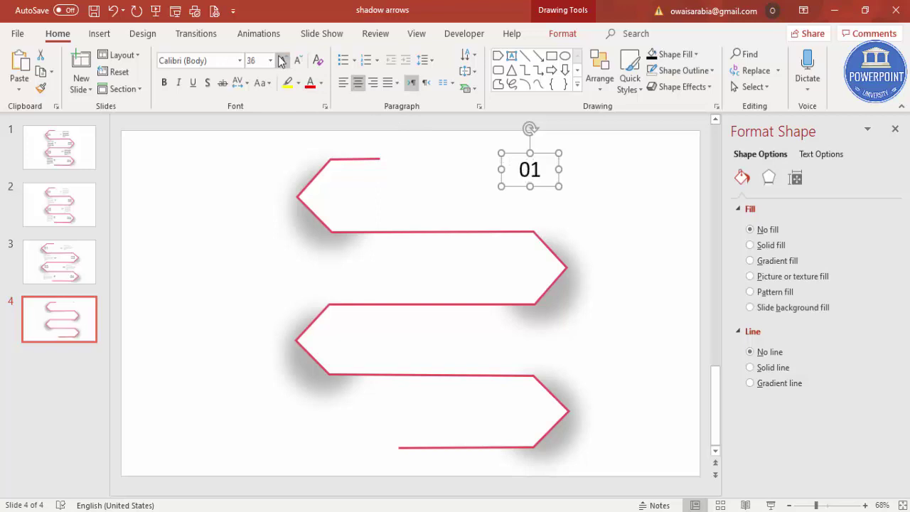
{"action": "left_click", "coordinate": [282, 60]}
{"action": "left_click", "coordinate": [282, 61]}
{"action": "left_click", "coordinate": [282, 61]}
{"action": "left_click", "coordinate": [219, 63]}
{"action": "type", "text": "Century"}
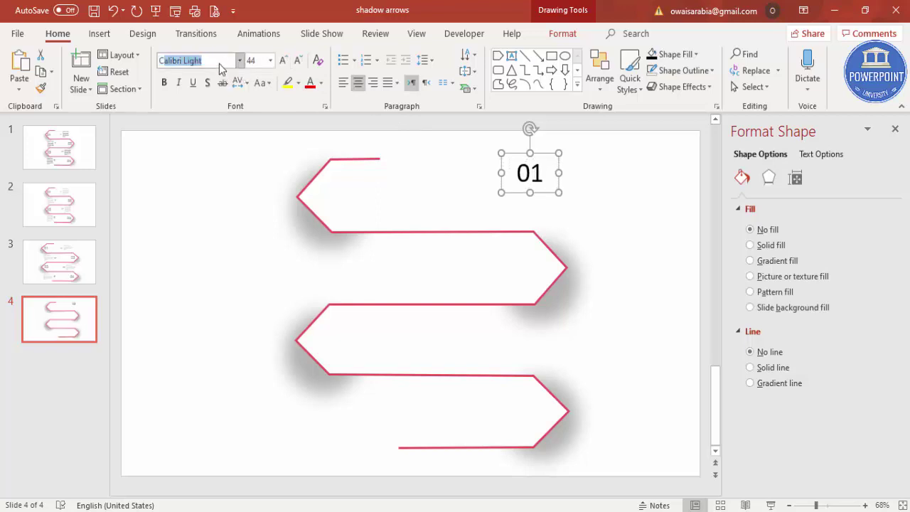
{"action": "type", "text": " Gothic"}
{"action": "key", "text": "Return"}
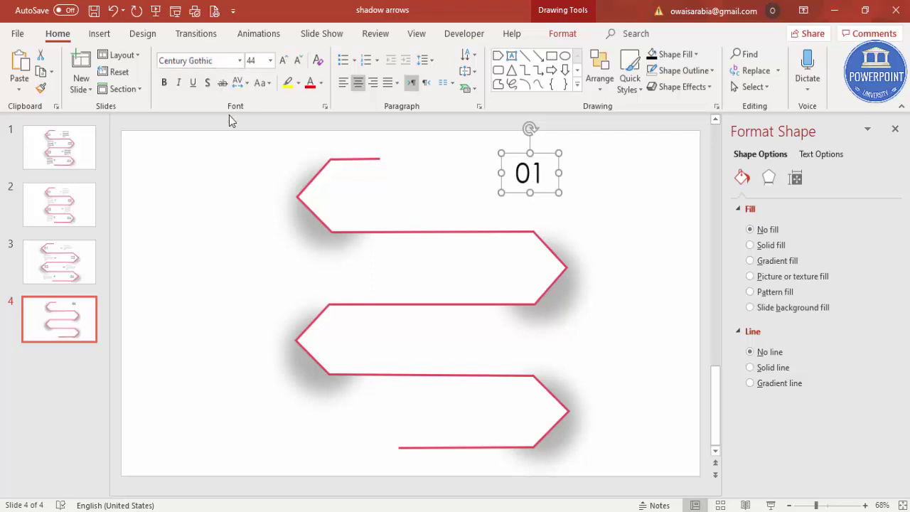
{"action": "left_click", "coordinate": [322, 86]}
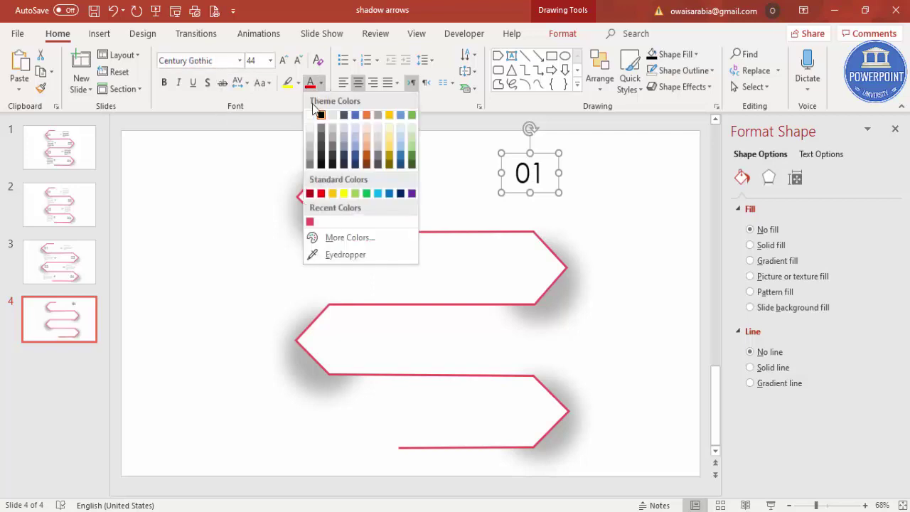
{"action": "left_click", "coordinate": [313, 162]}
{"action": "left_click_drag", "start_coordinate": [554, 154], "coordinate": [354, 176]}
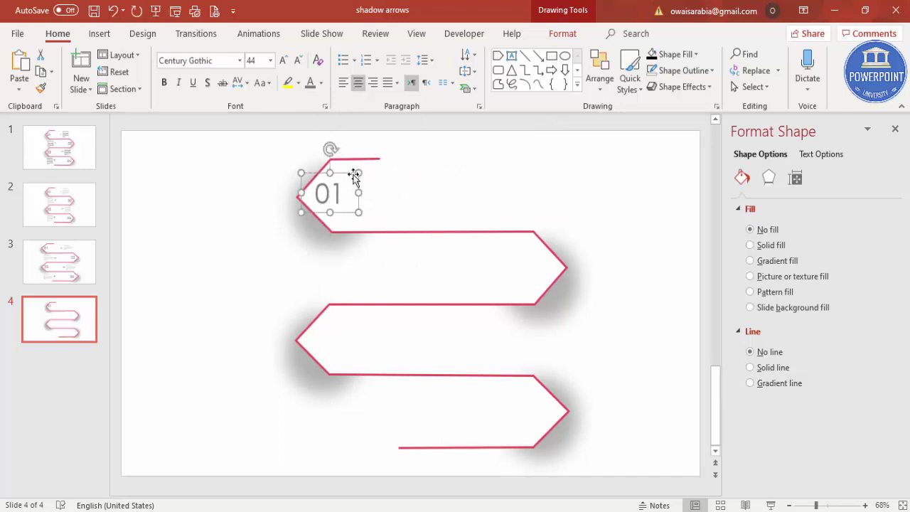
Step: Duplicate the 01 label onto the second, third and fourth arrows' tips
{"action": "key", "text": "ctrl+d"}
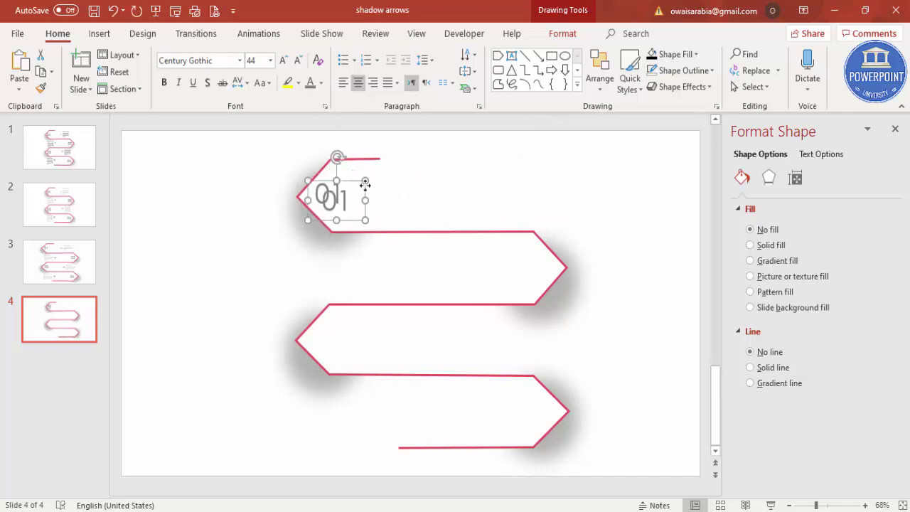
{"action": "left_click_drag", "start_coordinate": [364, 184], "coordinate": [551, 250]}
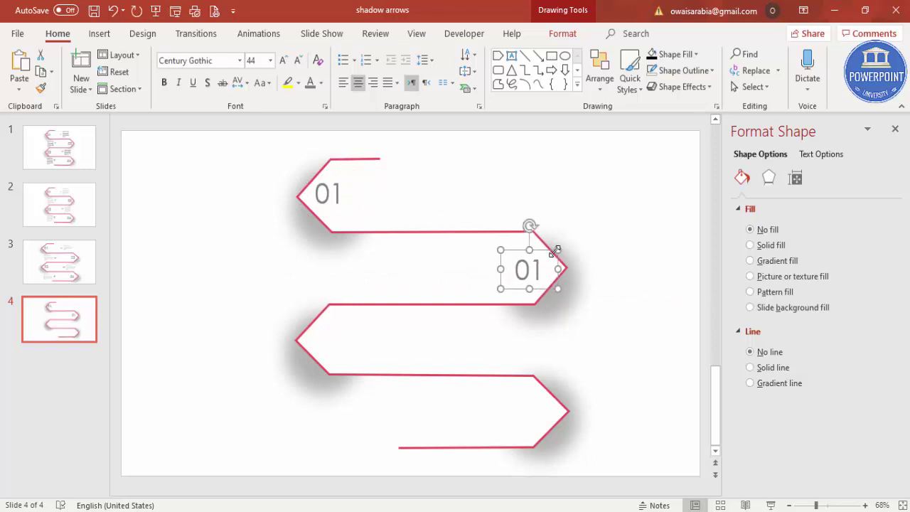
{"action": "key", "text": "Tab"}
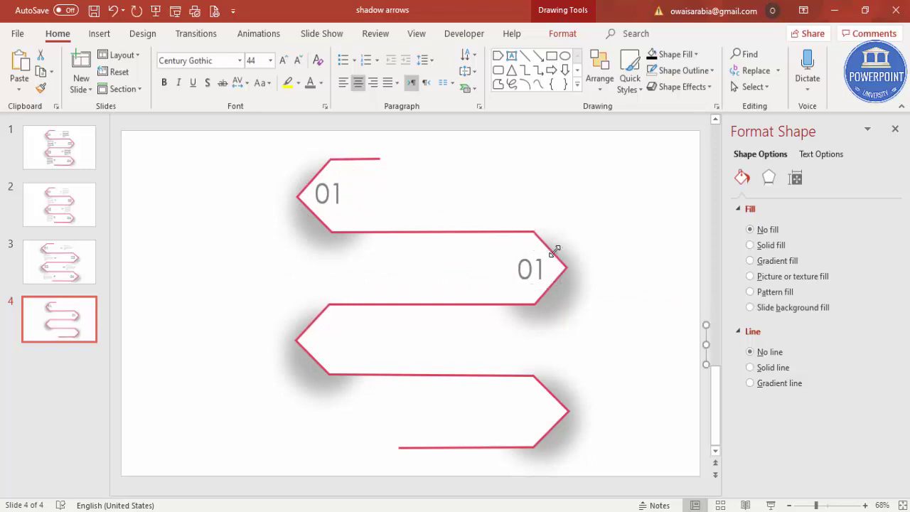
{"action": "left_click_drag", "start_coordinate": [689, 324], "coordinate": [280, 315]}
{"action": "key", "text": "Tab"}
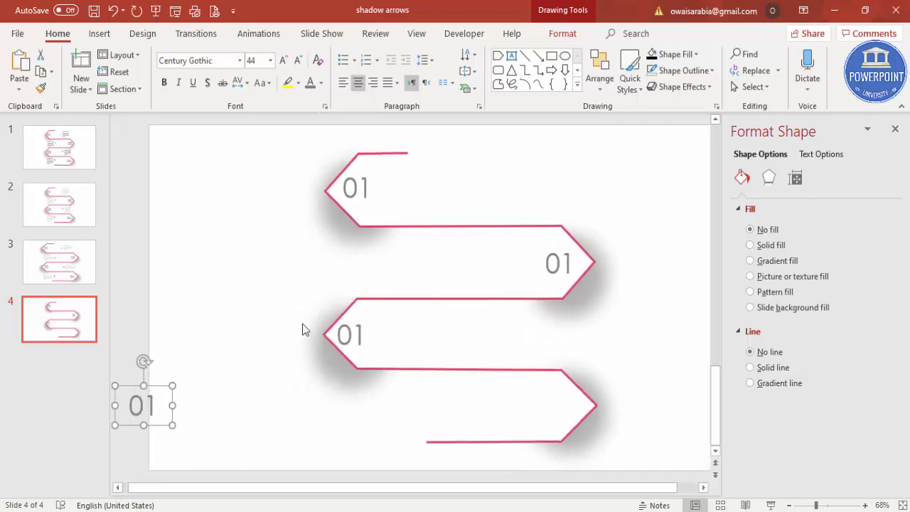
{"action": "left_click_drag", "start_coordinate": [167, 393], "coordinate": [586, 396]}
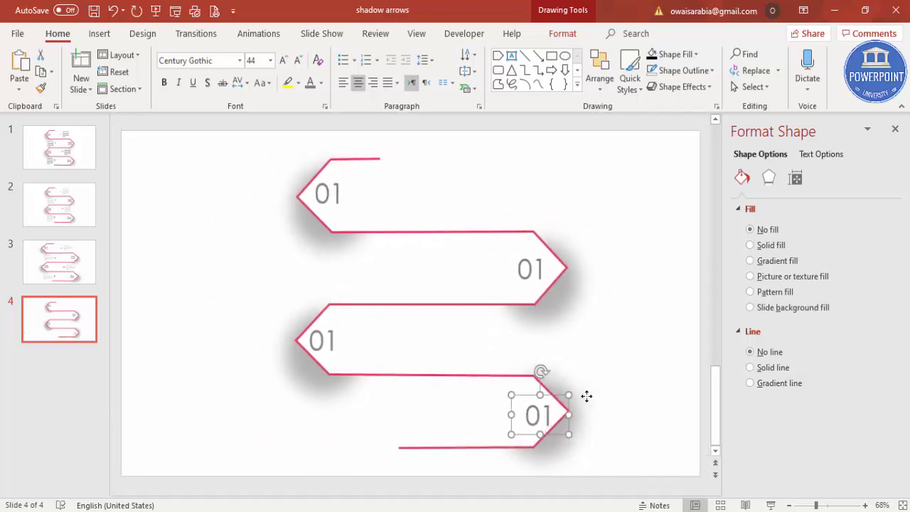
{"action": "key", "text": "ctrl+Up"}
Step: Renumber the copies to 02, 03 and 04, and nudge 04 into line
{"action": "left_click", "coordinate": [545, 252]}
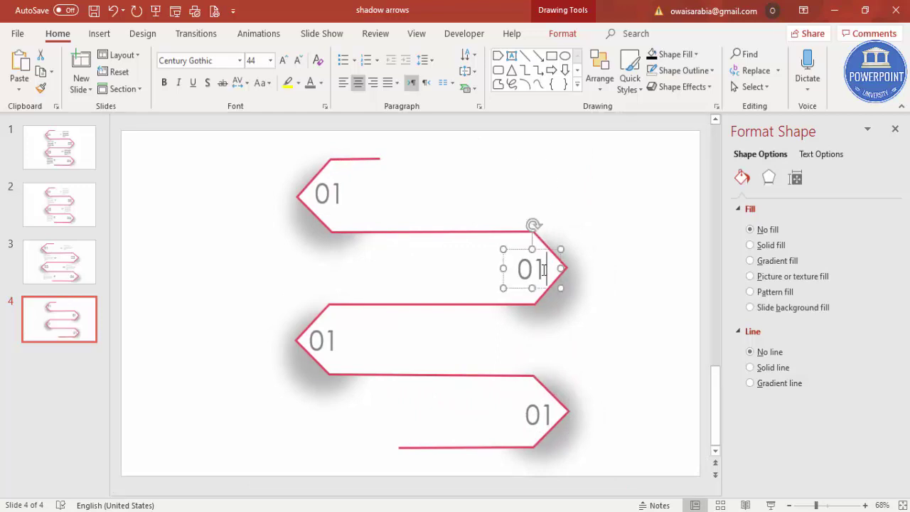
{"action": "key", "text": "BackSpace"}
{"action": "type", "text": "2"}
{"action": "left_click", "coordinate": [303, 338]}
{"action": "key", "text": "BackSpace"}
{"action": "type", "text": "3"}
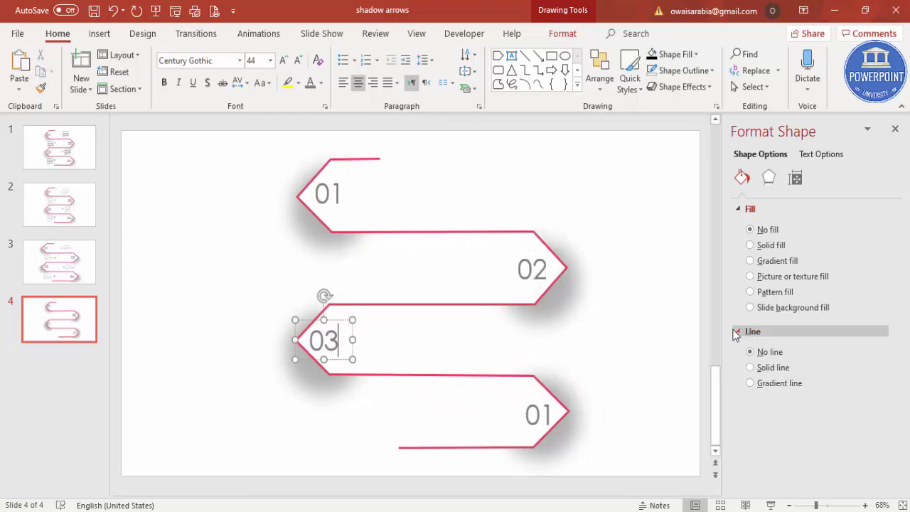
{"action": "left_click", "coordinate": [549, 420]}
{"action": "key", "text": "BackSpace"}
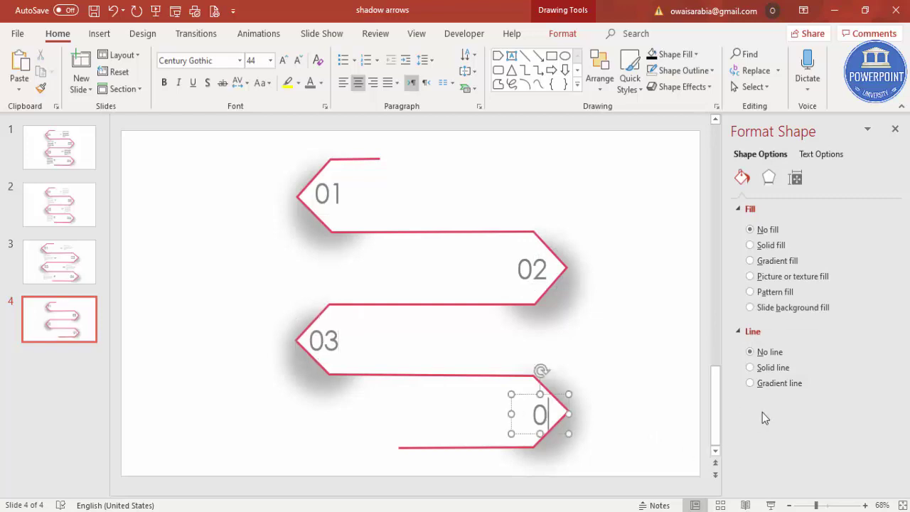
{"action": "type", "text": "4"}
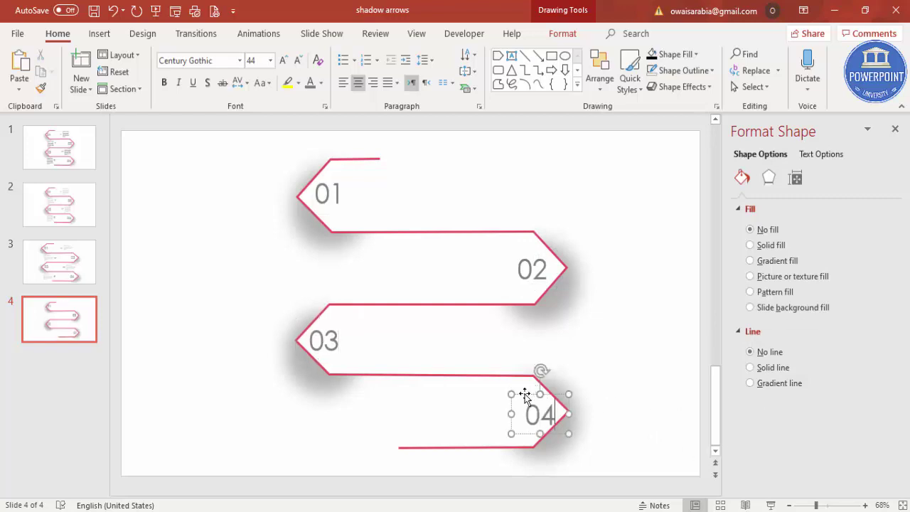
{"action": "left_click_drag", "start_coordinate": [524, 391], "coordinate": [516, 387]}
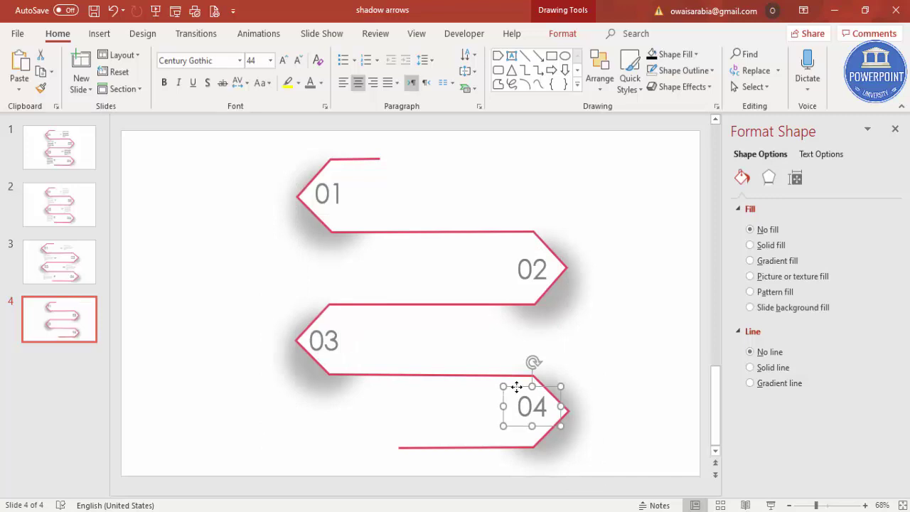
{"action": "key", "text": "Right"}
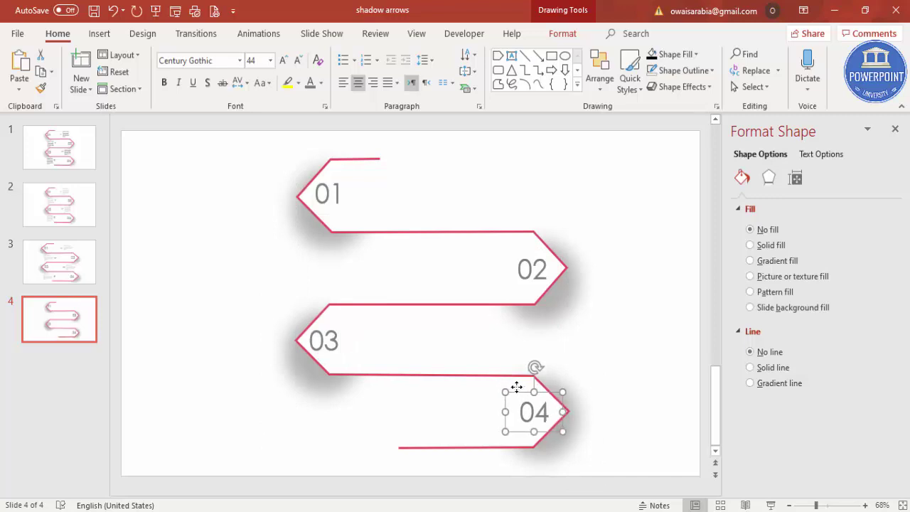
Step: Draw a text box above the 01 arrow's right end and type YOUR TITLE
{"action": "left_click", "coordinate": [555, 193]}
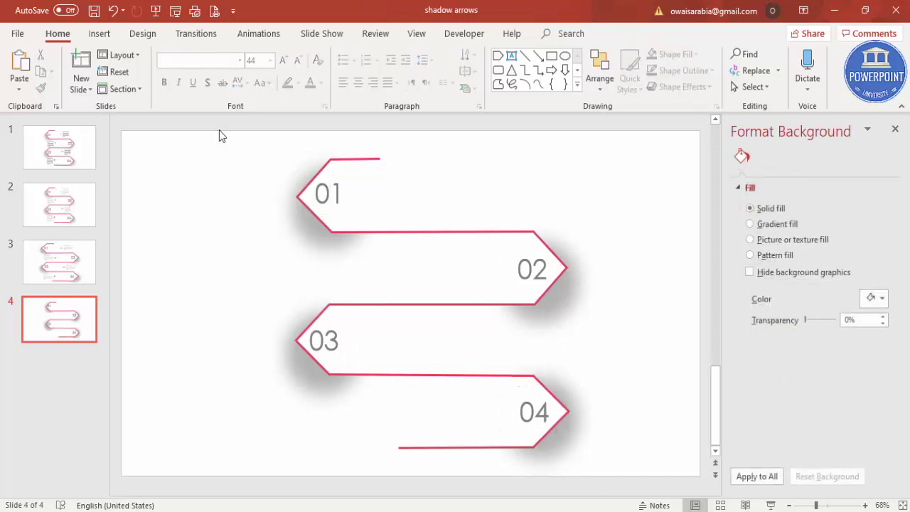
{"action": "left_click", "coordinate": [525, 78]}
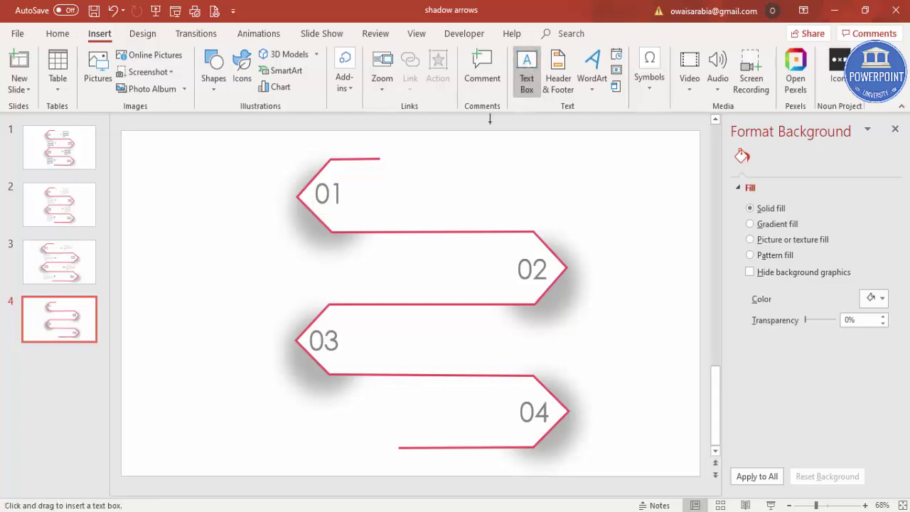
{"action": "left_click_drag", "start_coordinate": [467, 163], "coordinate": [554, 172]}
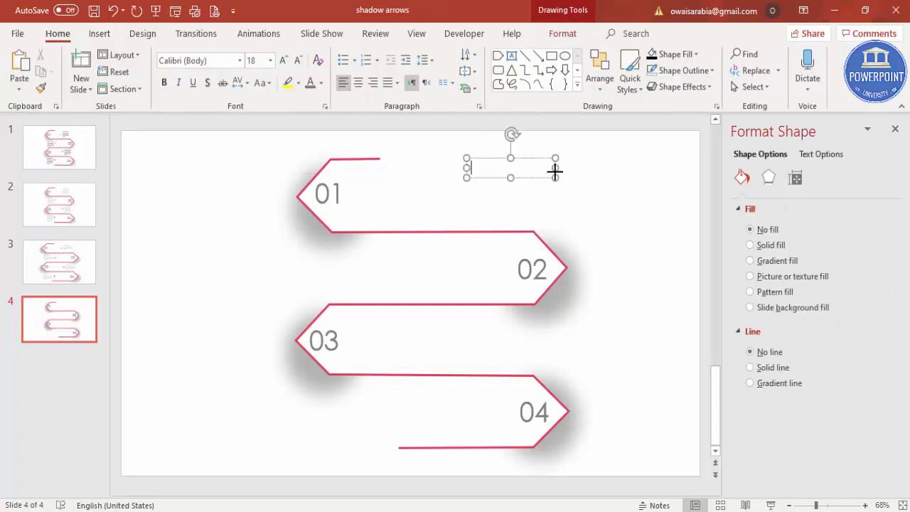
{"action": "type", "text": "YOUR TITLE"}
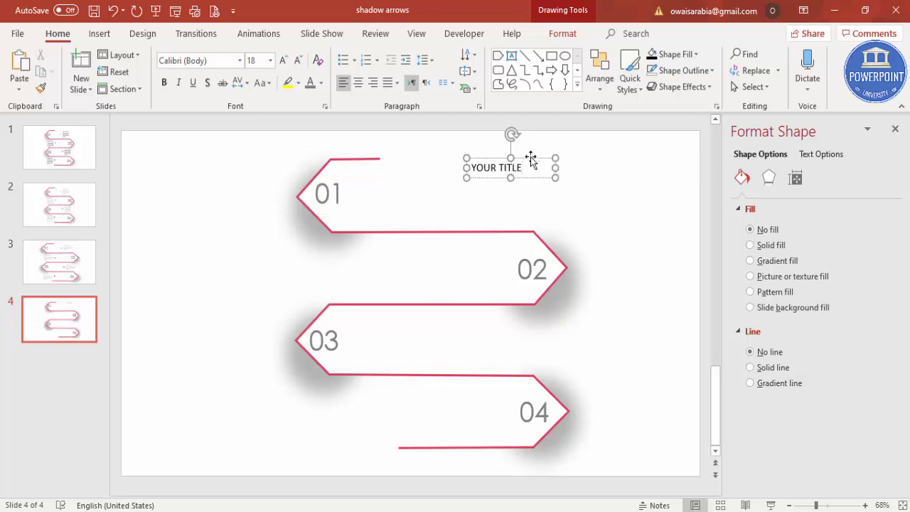
Step: Format YOUR TITLE as centred, bold, 14 pt Century Gothic
{"action": "key", "text": "Escape"}
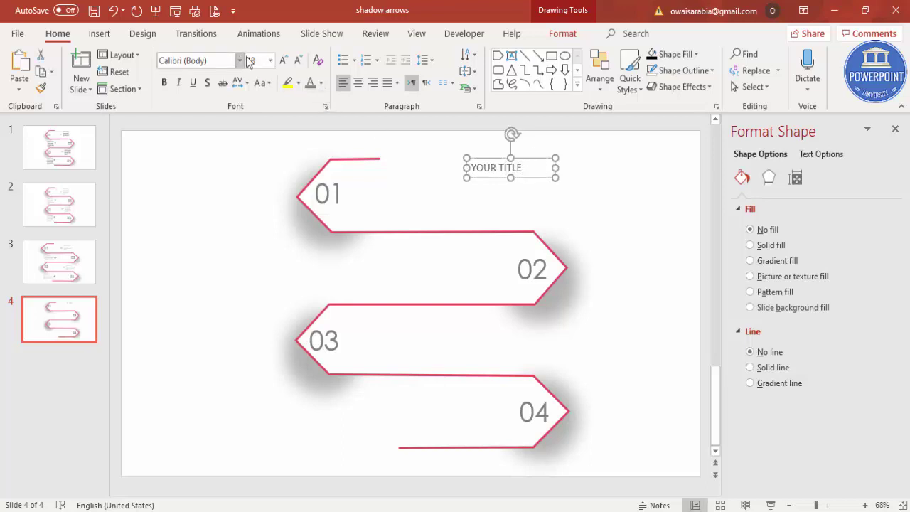
{"action": "left_click", "coordinate": [297, 61]}
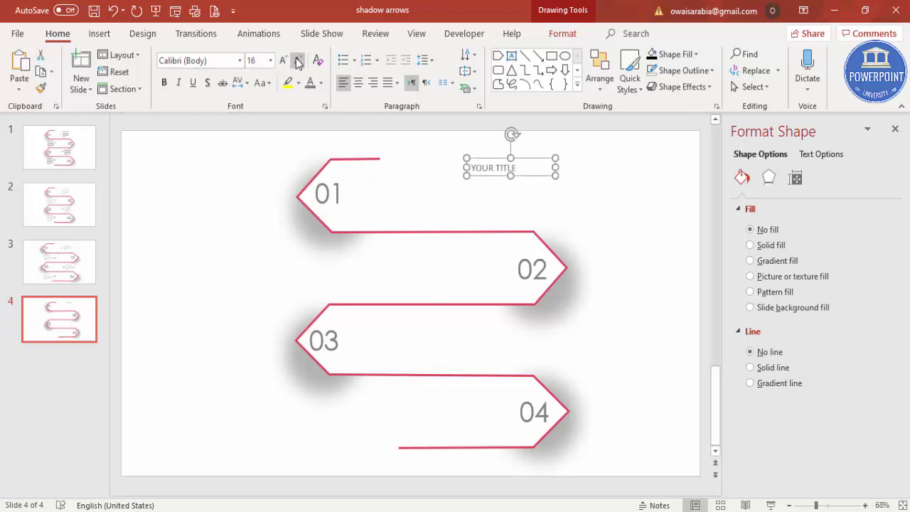
{"action": "left_click", "coordinate": [358, 82]}
{"action": "left_click", "coordinate": [192, 59]}
{"action": "type", "text": "Century Gothic"}
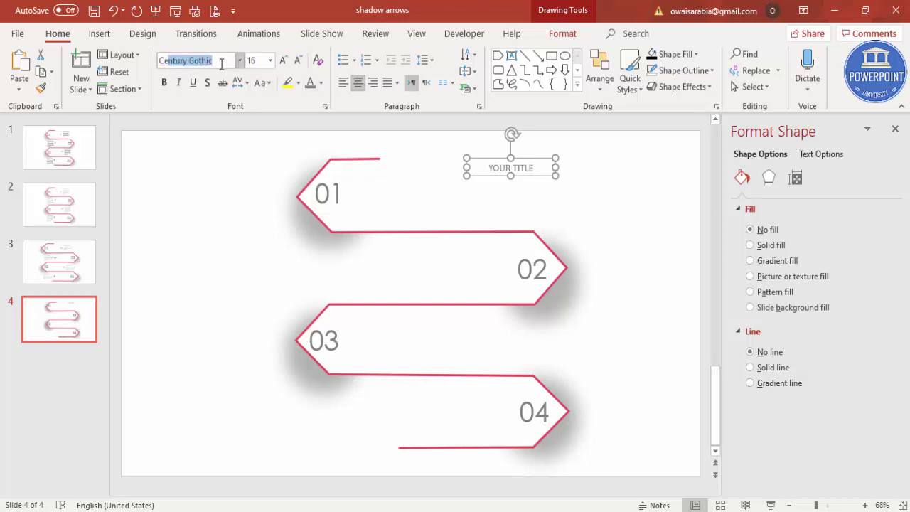
{"action": "key", "text": "Return"}
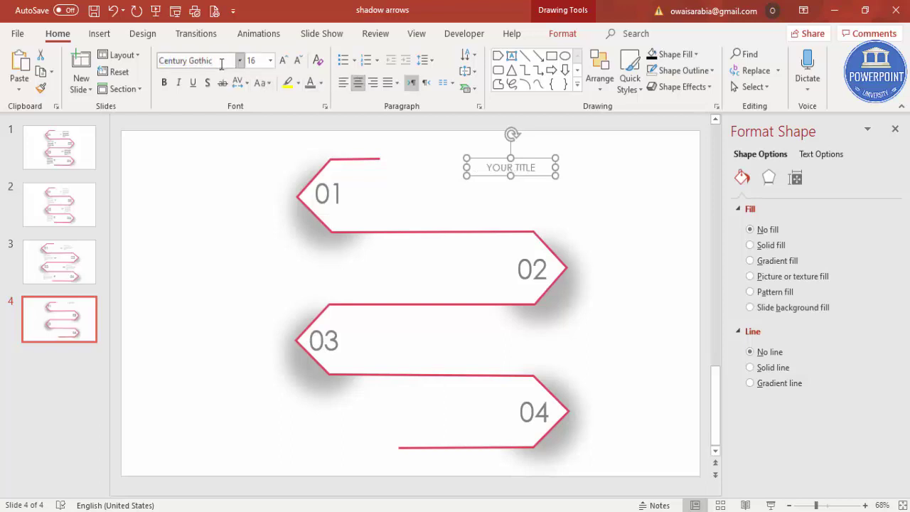
{"action": "left_click", "coordinate": [298, 61]}
{"action": "left_click", "coordinate": [165, 83]}
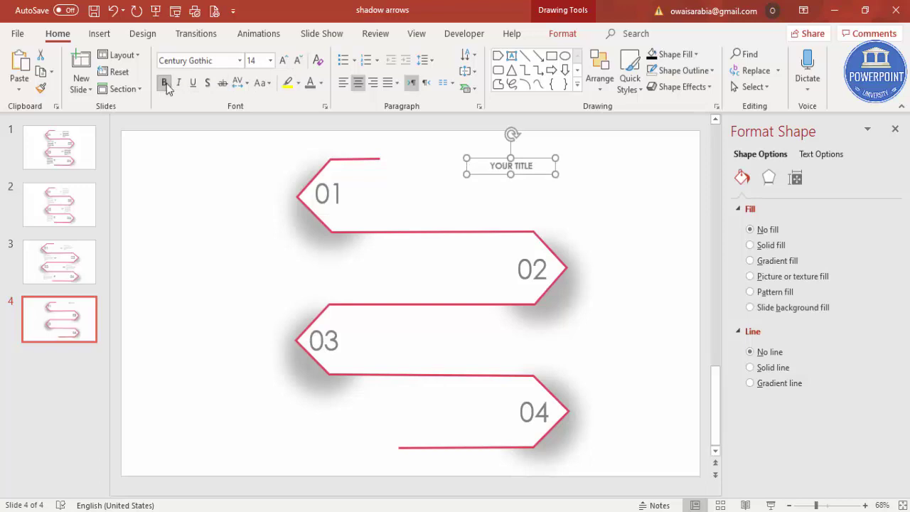
{"action": "left_click", "coordinate": [548, 192]}
{"action": "left_click", "coordinate": [101, 34]}
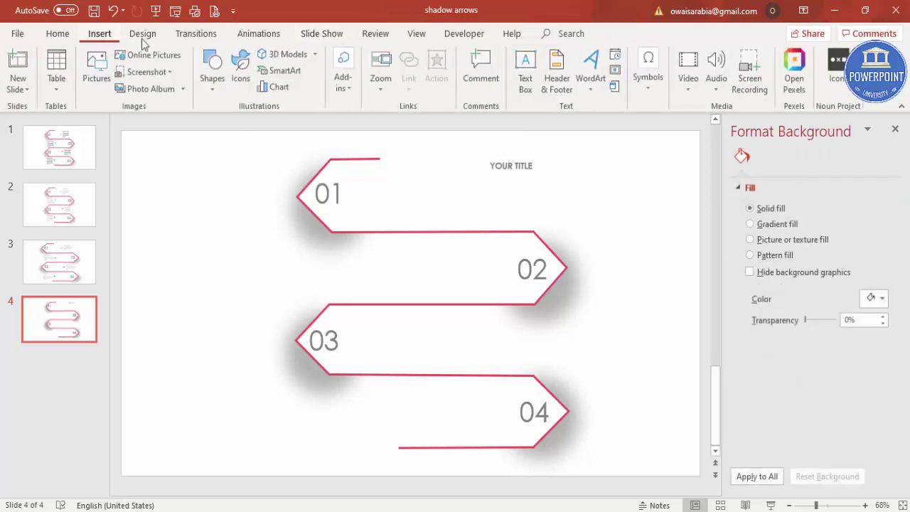
Step: Draw a text box just below YOUR TITLE and type 'Add detail text here'
{"action": "left_click", "coordinate": [527, 71]}
{"action": "left_click_drag", "start_coordinate": [466, 180], "coordinate": [565, 209]}
{"action": "type", "text": "Add detail"}
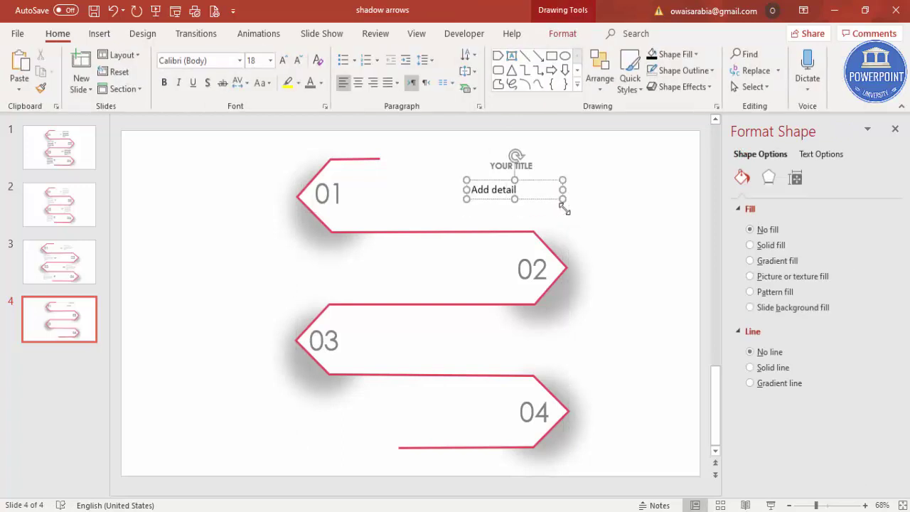
{"action": "type", "text": " text here for this option"}
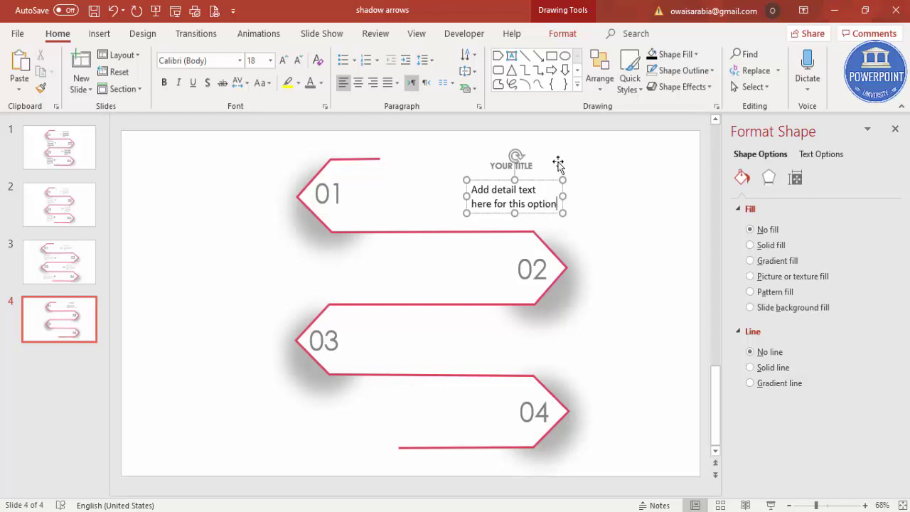
Step: Shrink the detail text to 12 pt and narrow its box so it wraps onto two lines
{"action": "left_click", "coordinate": [544, 180]}
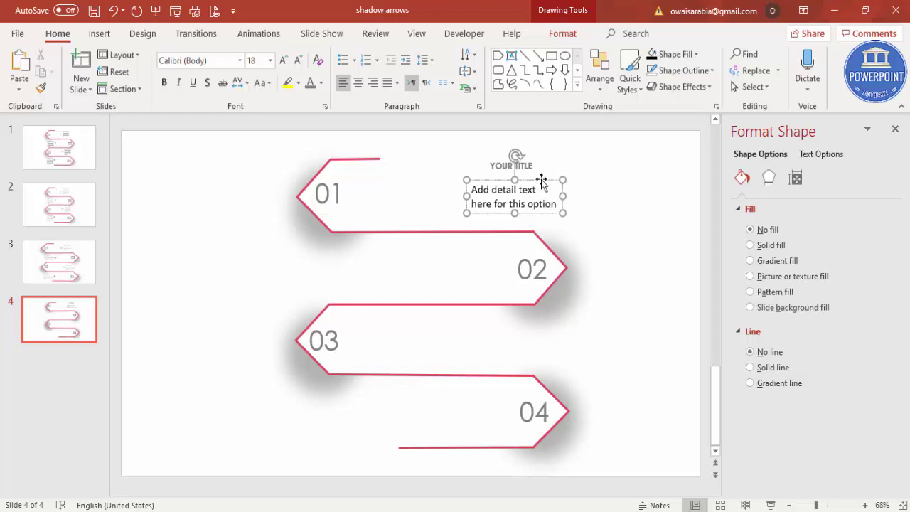
{"action": "left_click", "coordinate": [301, 64]}
{"action": "left_click", "coordinate": [301, 64]}
{"action": "left_click", "coordinate": [301, 64]}
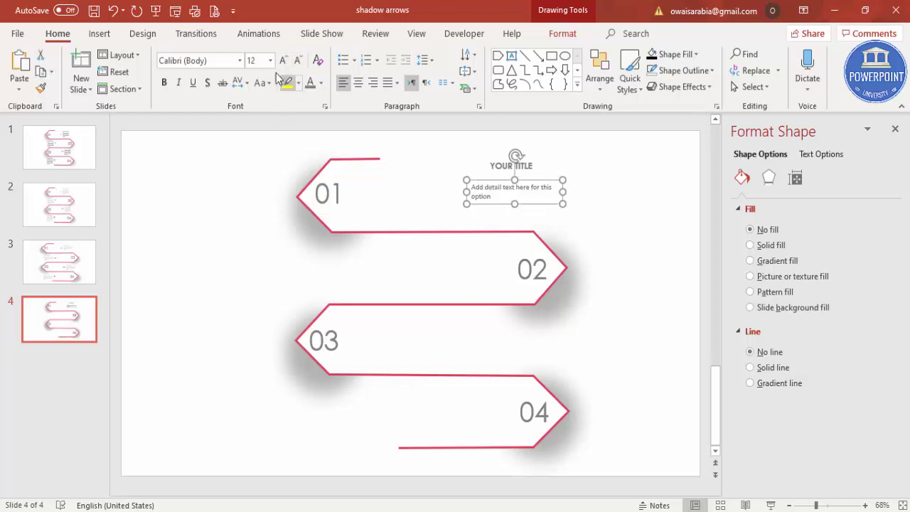
{"action": "left_click_drag", "start_coordinate": [563, 191], "coordinate": [541, 167]}
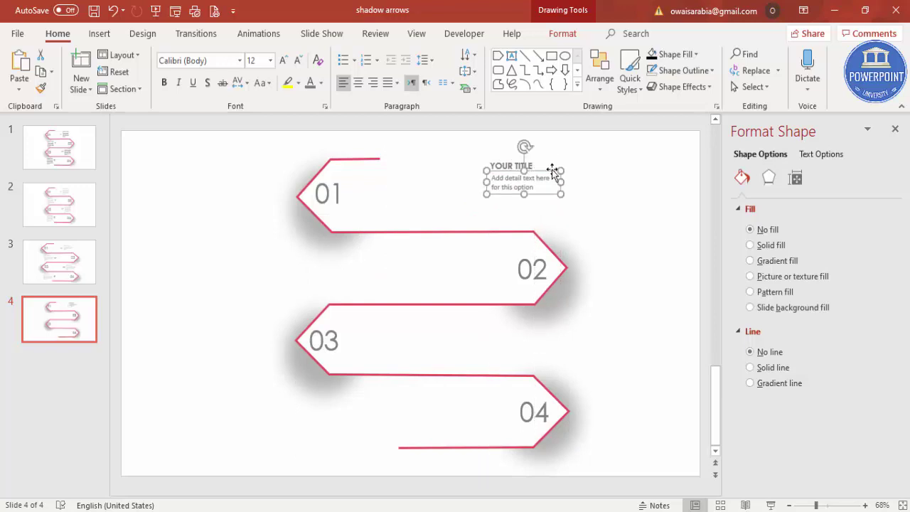
Step: Select both text boxes and place duplicates of the block beside the 02 and 03 arrows
{"action": "left_click", "coordinate": [541, 165], "text": "shift"}
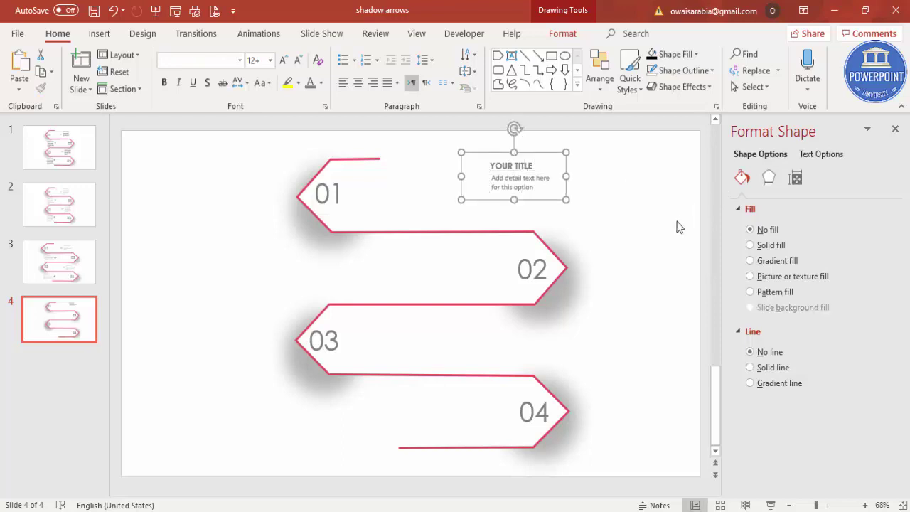
{"action": "left_click_drag", "start_coordinate": [540, 193], "coordinate": [383, 292]}
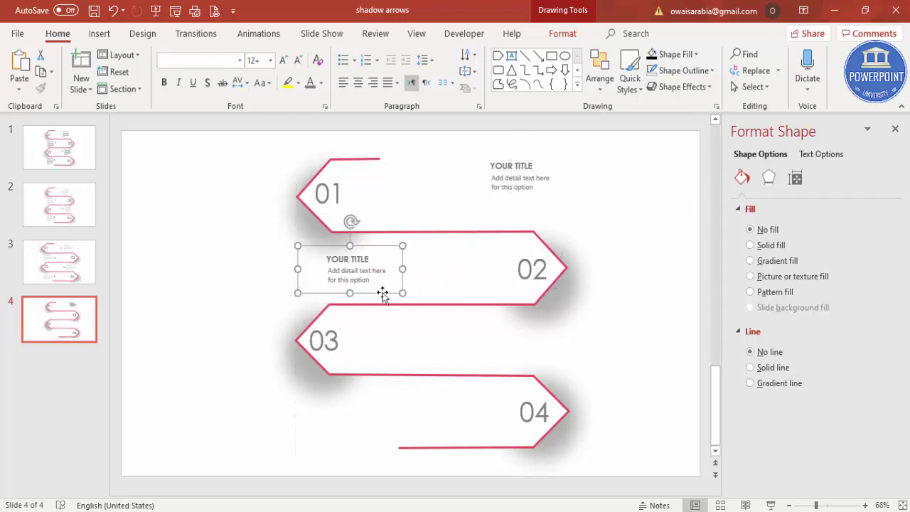
{"action": "key", "text": "ctrl+d"}
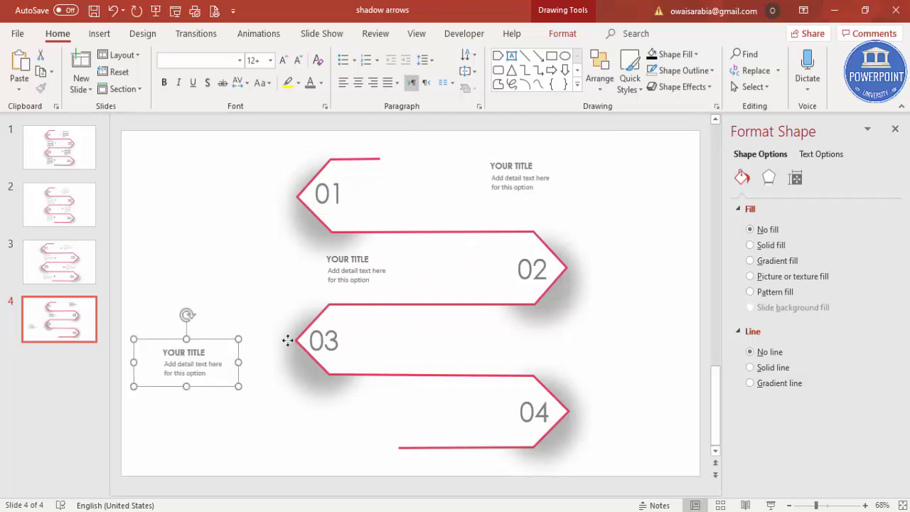
{"action": "left_click_drag", "start_coordinate": [216, 342], "coordinate": [337, 390]}
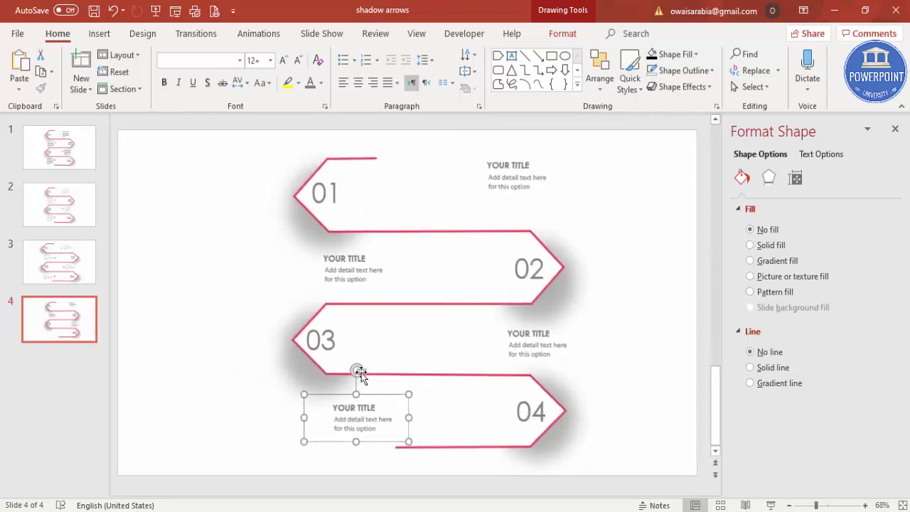
{"action": "left_click", "coordinate": [620, 175]}
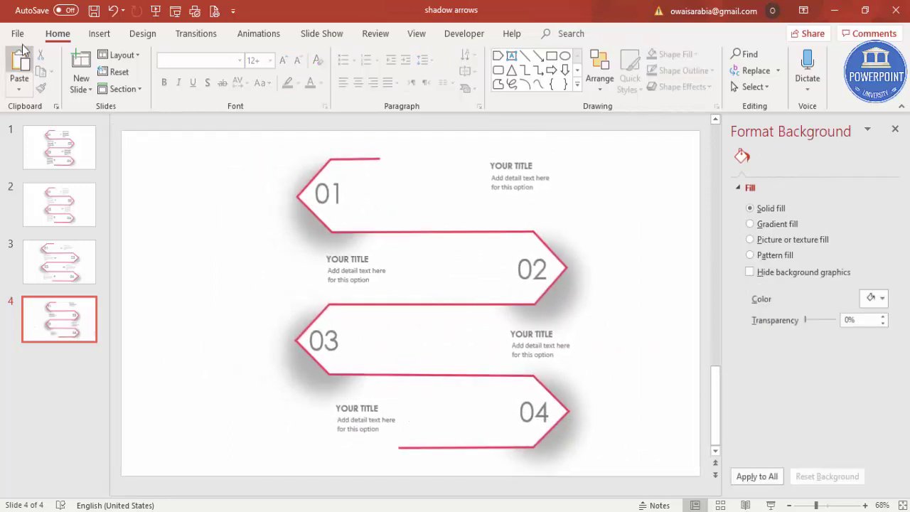
Step: Insert two bar-chart icons, a presentation-chart icon and a pie-chart icon from the Icons library
{"action": "left_click", "coordinate": [98, 34]}
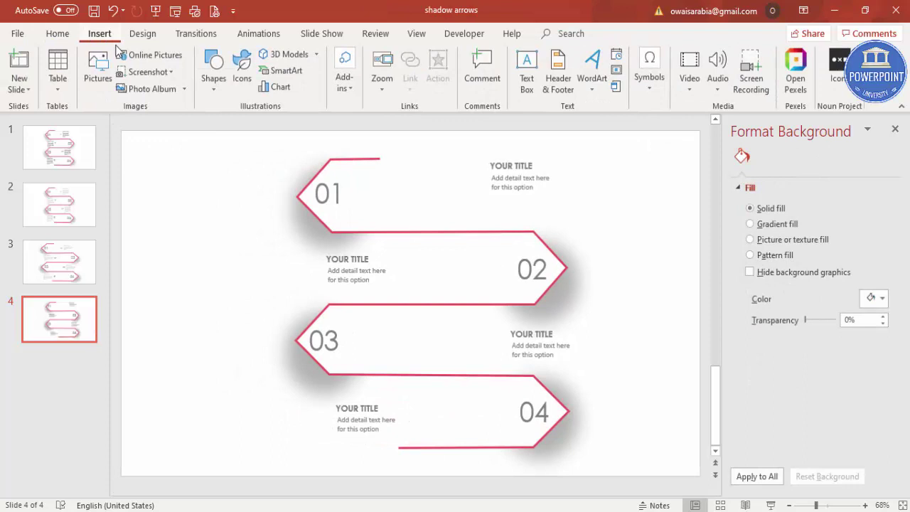
{"action": "left_click", "coordinate": [241, 75]}
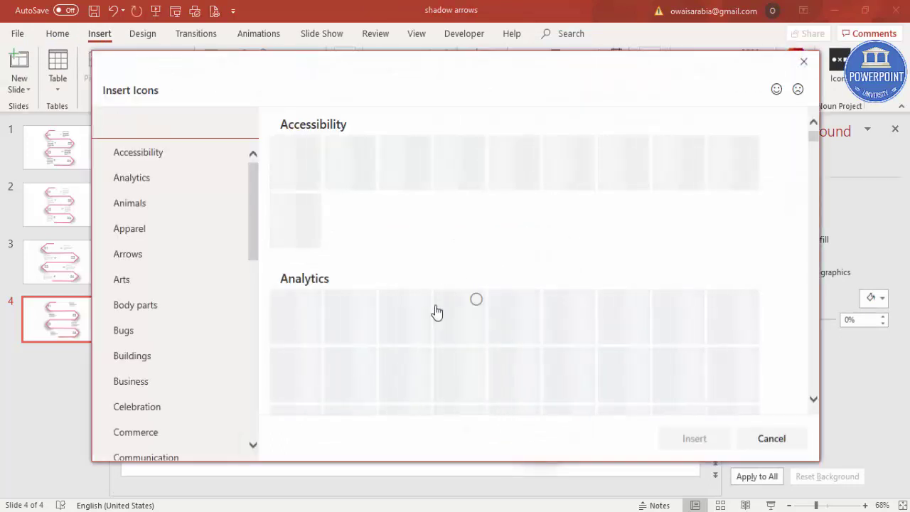
{"action": "left_click", "coordinate": [406, 319]}
{"action": "left_click", "coordinate": [459, 374]}
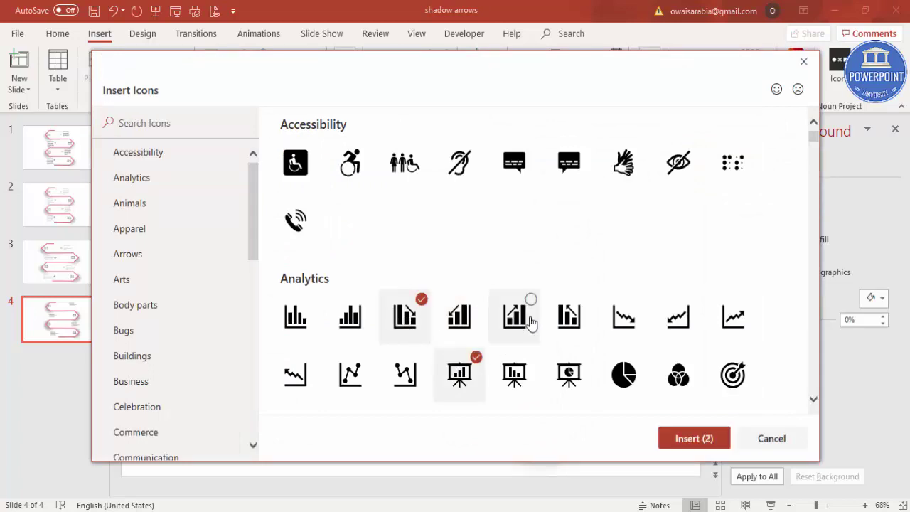
{"action": "left_click", "coordinate": [529, 322]}
{"action": "left_click", "coordinate": [613, 369]}
{"action": "left_click", "coordinate": [711, 437]}
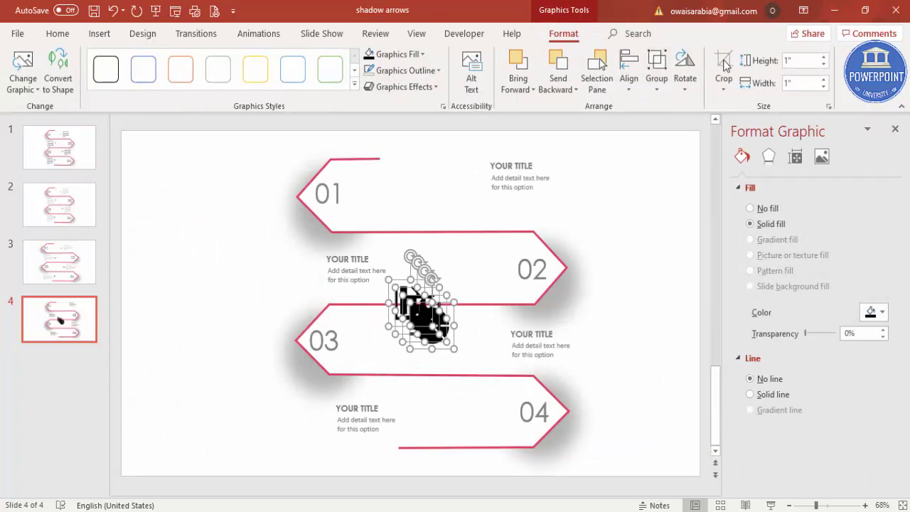
Step: Colour the four icons gray and resize them to 0.4 inch
{"action": "left_click", "coordinate": [392, 57]}
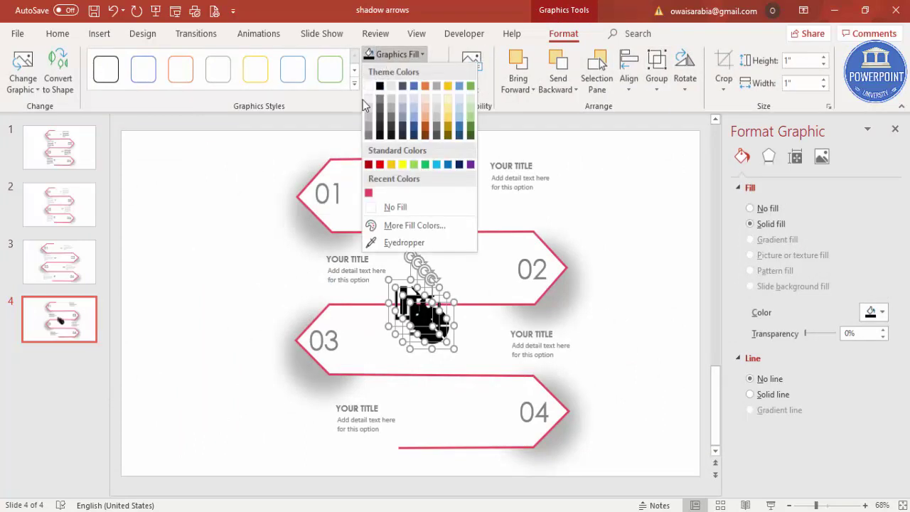
{"action": "left_click", "coordinate": [367, 138]}
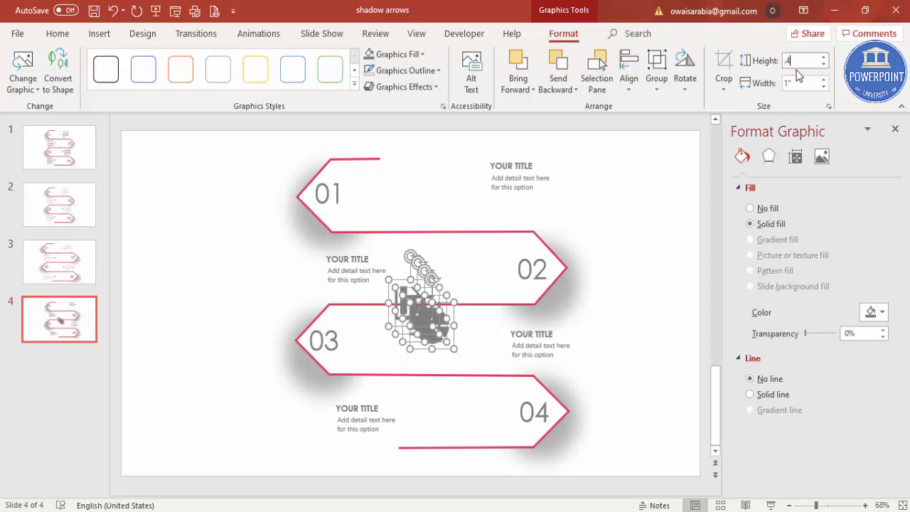
{"action": "type", "text": ".4"}
{"action": "key", "text": "Return"}
Step: Move the pie, bar-chart and presentation icons beside the 01, 02 and 03 titles
{"action": "left_click", "coordinate": [593, 298]}
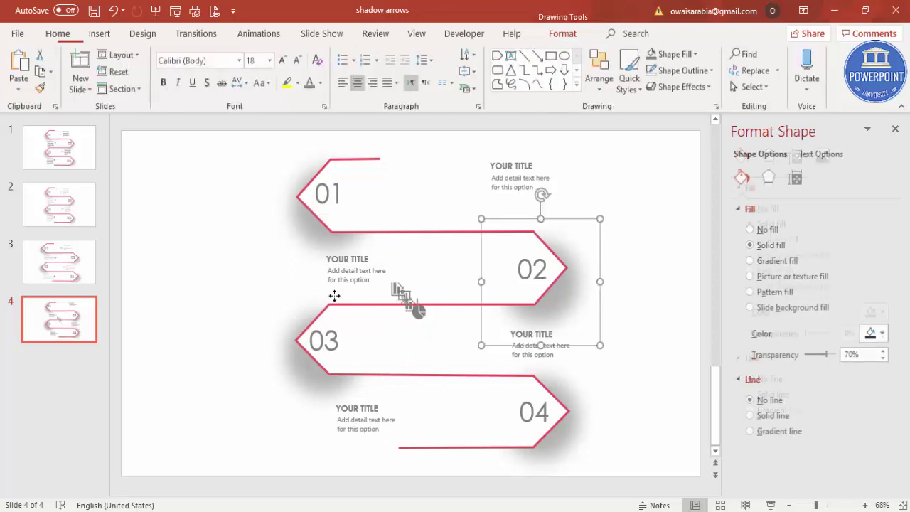
{"action": "left_click_drag", "start_coordinate": [402, 300], "coordinate": [480, 168]}
{"action": "left_click_drag", "start_coordinate": [411, 304], "coordinate": [498, 335]}
{"action": "left_click_drag", "start_coordinate": [398, 287], "coordinate": [399, 402]}
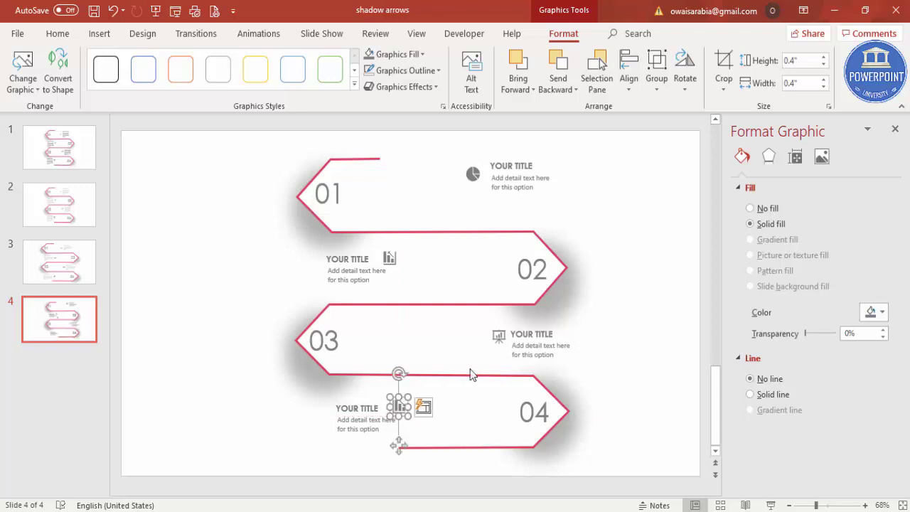
{"action": "left_click", "coordinate": [642, 270]}
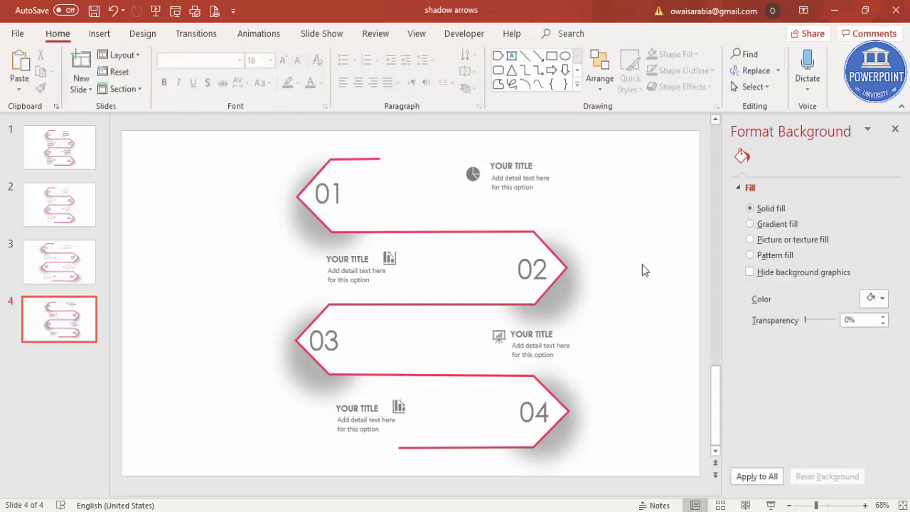